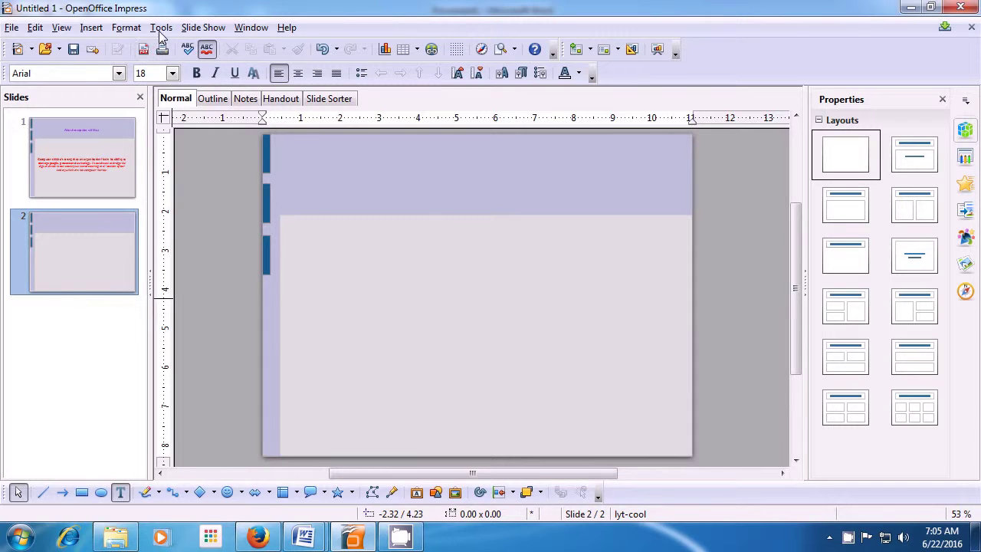
Open the Gallery, browse the Computers and Diagrams themes, and display the Environment theme.
click(161, 29)
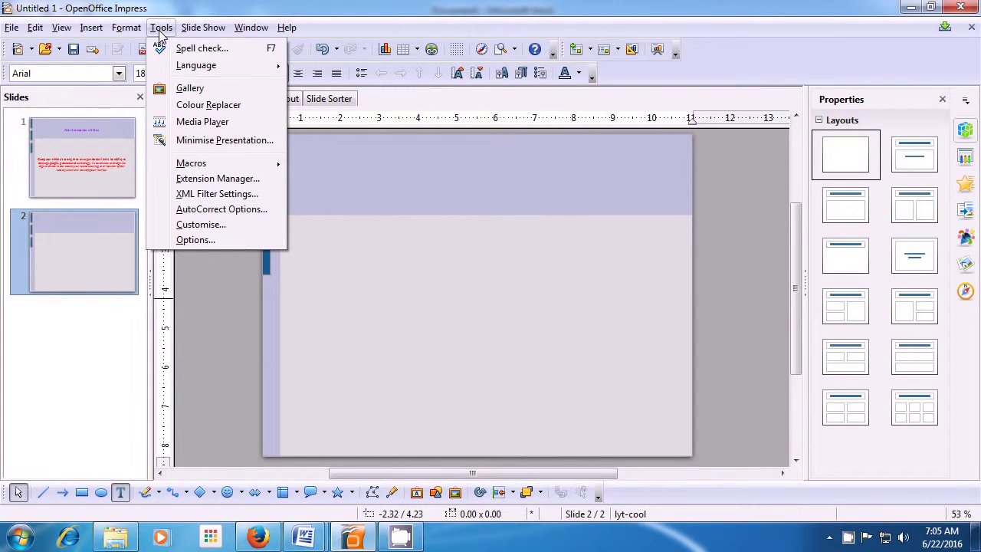
click(186, 90)
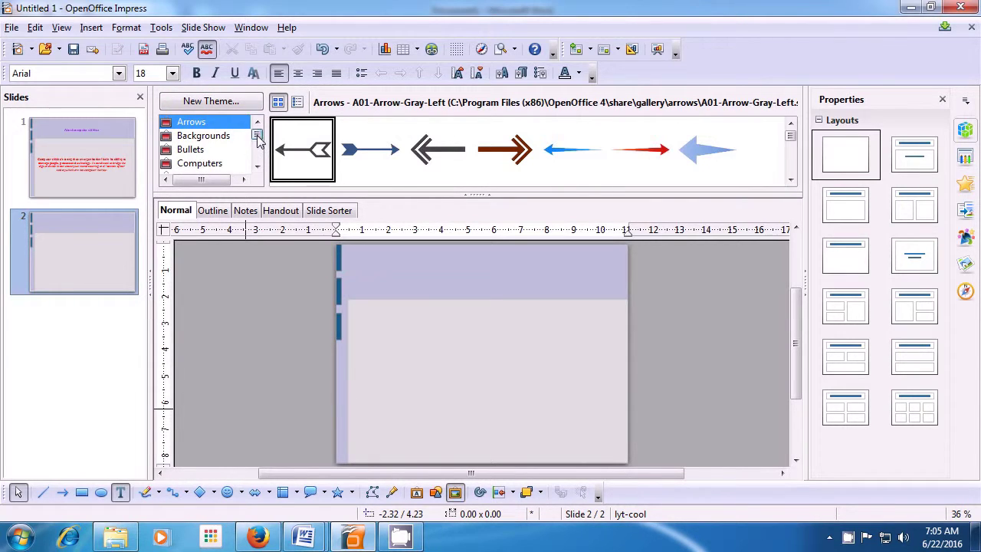
drag(257, 138, 259, 172)
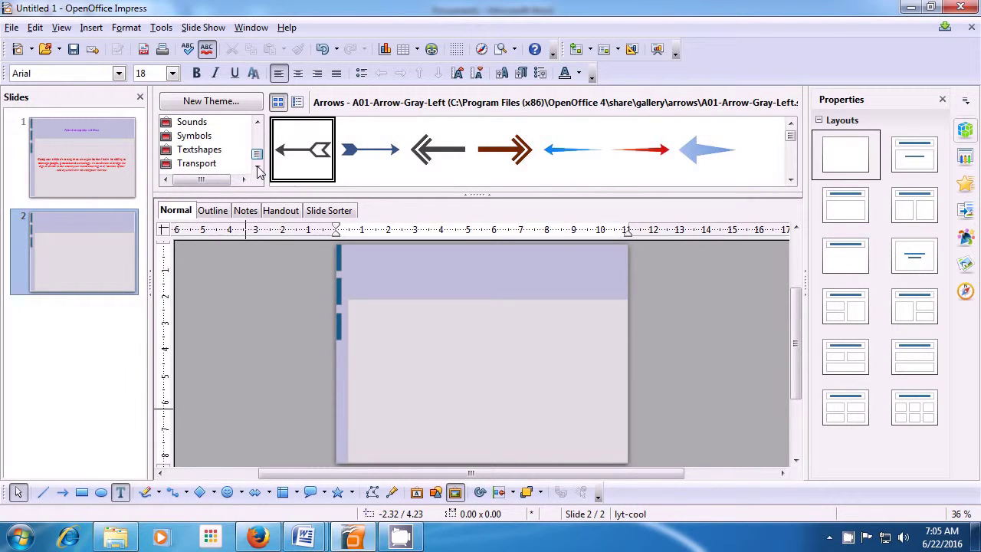
drag(258, 171, 261, 142)
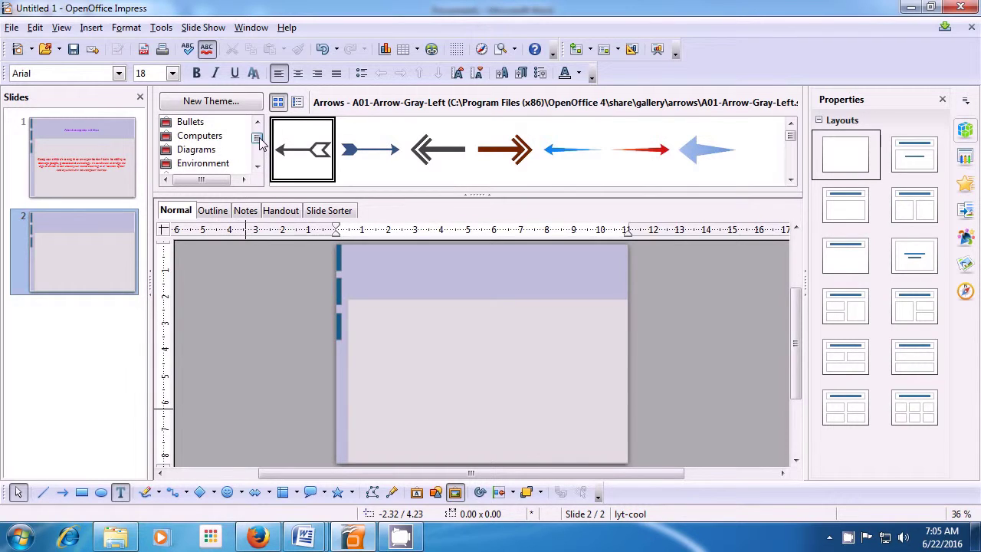
click(190, 140)
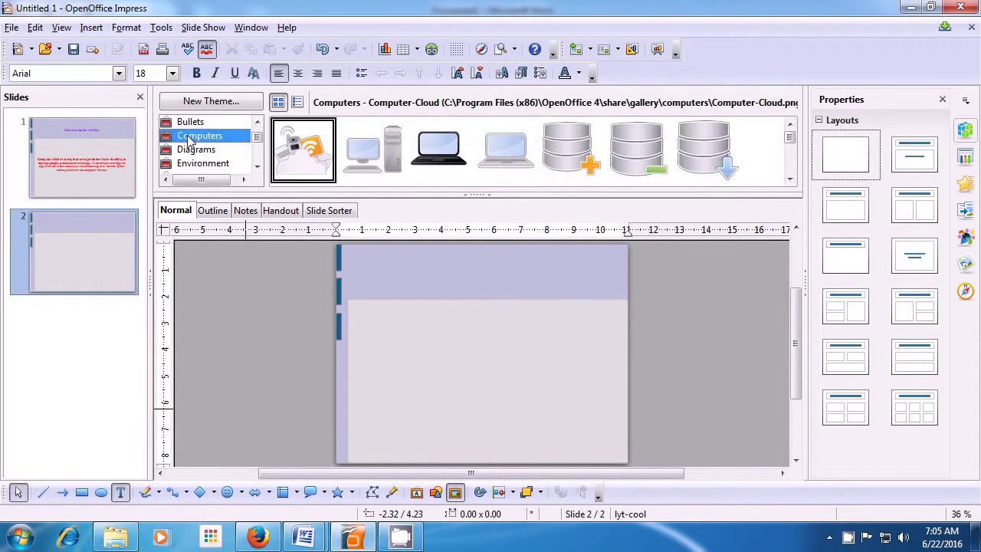
click(194, 149)
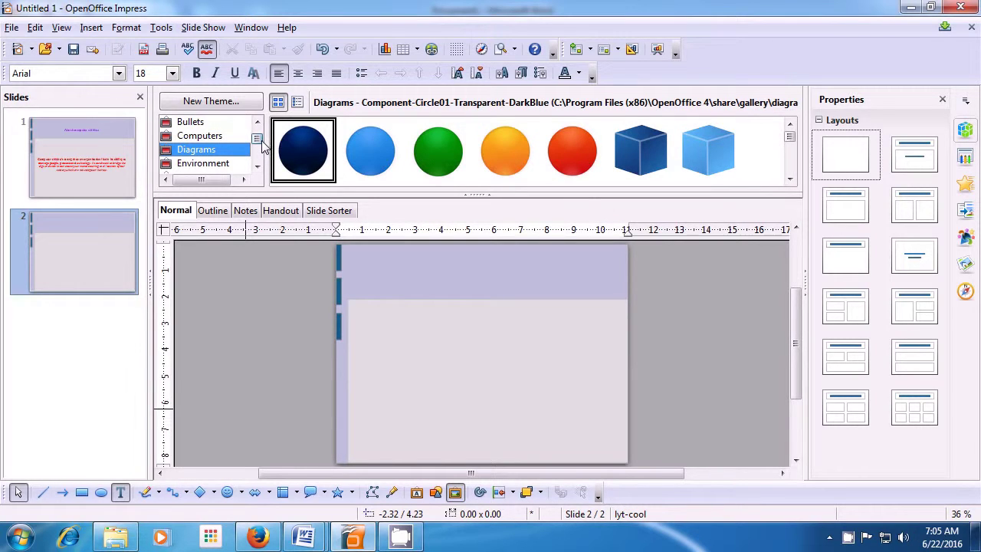
scroll(259, 143, down, 1)
click(227, 154)
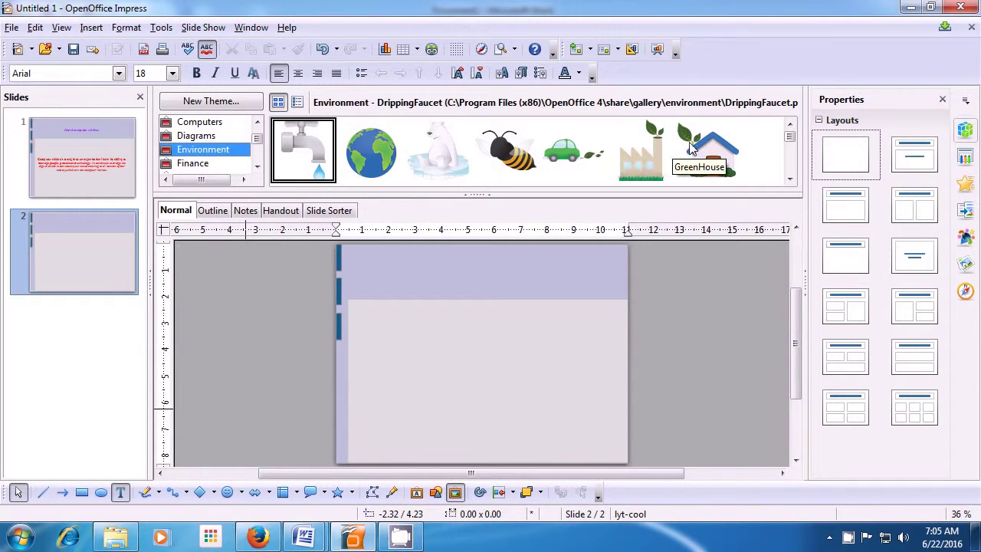
Insert a copy of the Earth image from the Environment theme onto slide 2, and close the Gallery.
click(790, 146)
mouse_move(790, 145)
mouse_down()
mouse_move(793, 176)
mouse_move(789, 142)
mouse_up()
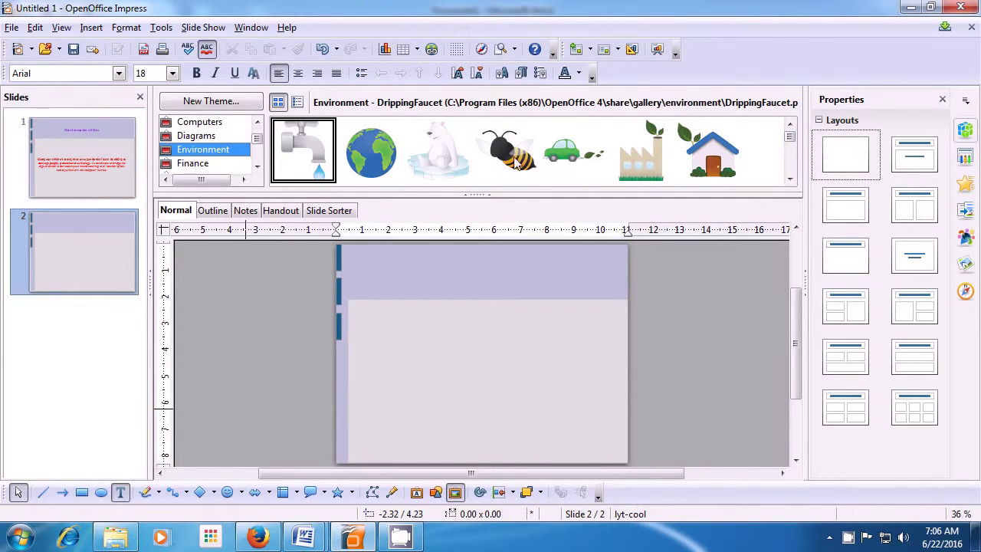
click(376, 155)
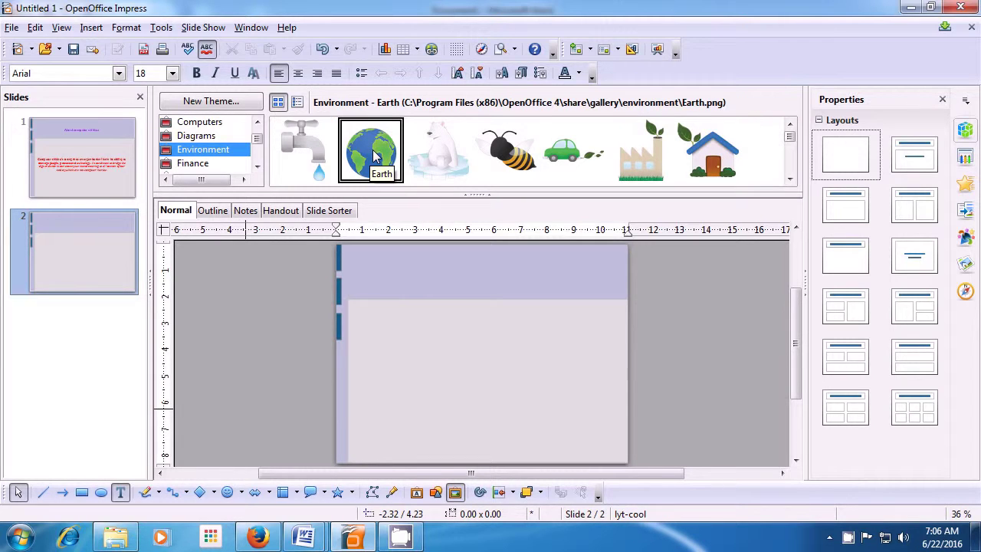
right_click(376, 156)
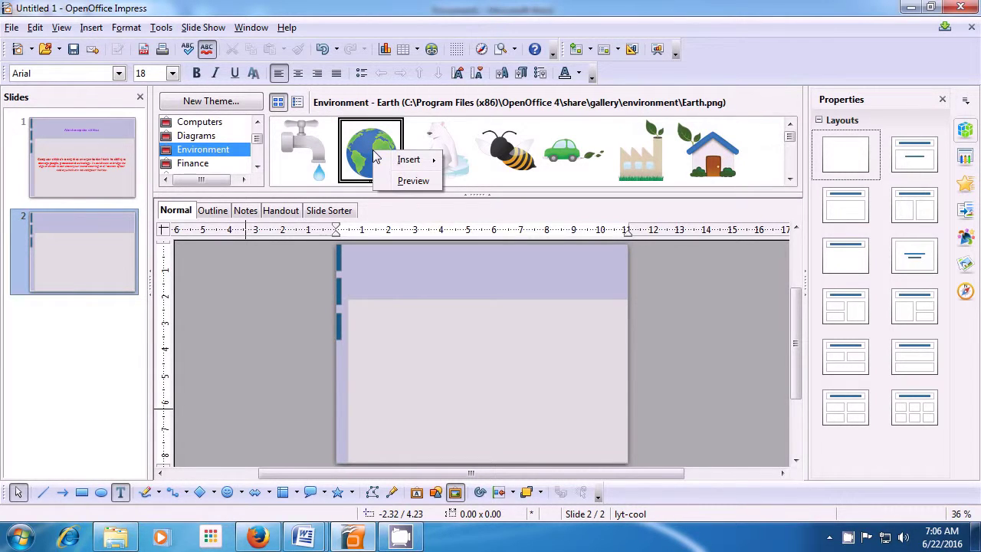
mouse_move(391, 160)
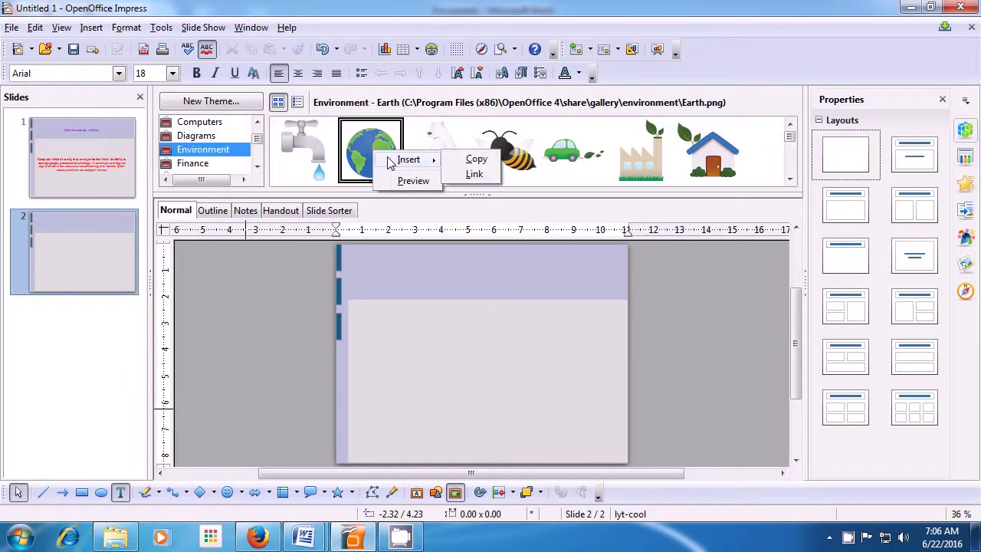
click(475, 159)
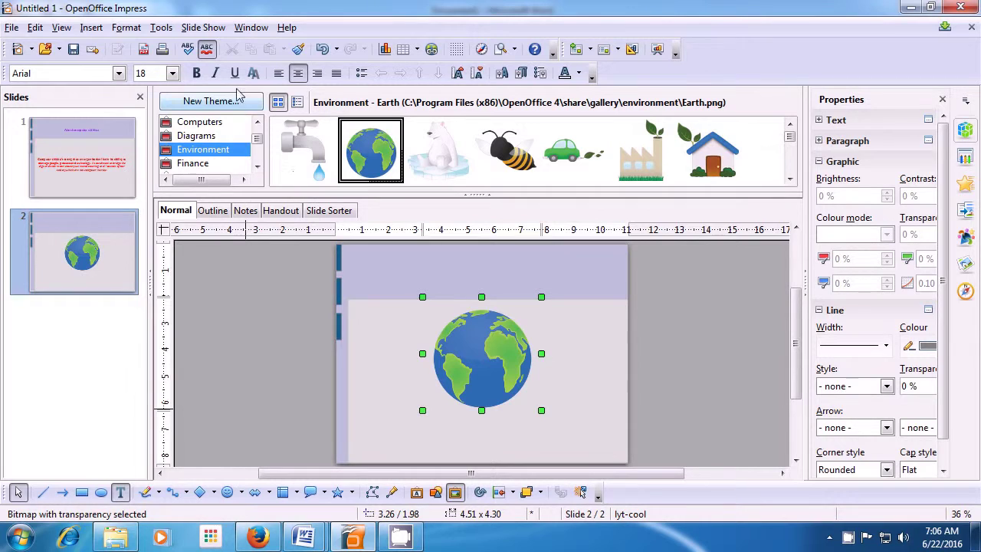
click(161, 28)
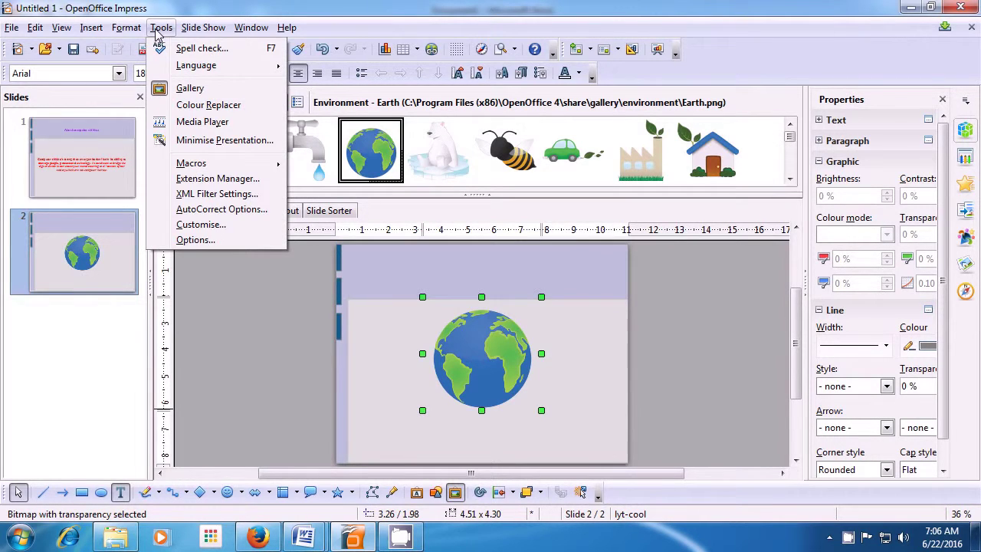
click(184, 88)
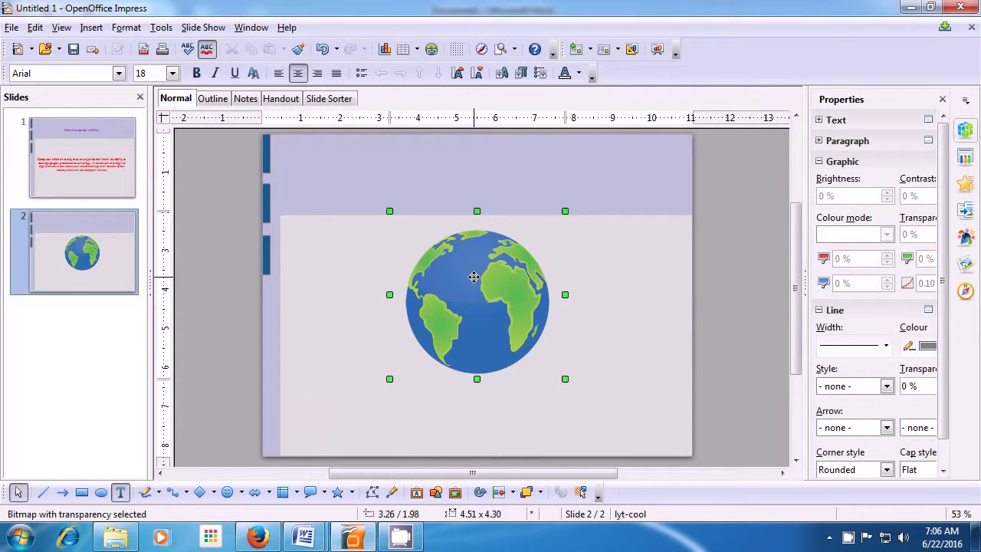
Move the Earth image up the slide, enlarge it to about 6.31 × 5.27 inches, and centre it horizontally.
drag(474, 277, 457, 216)
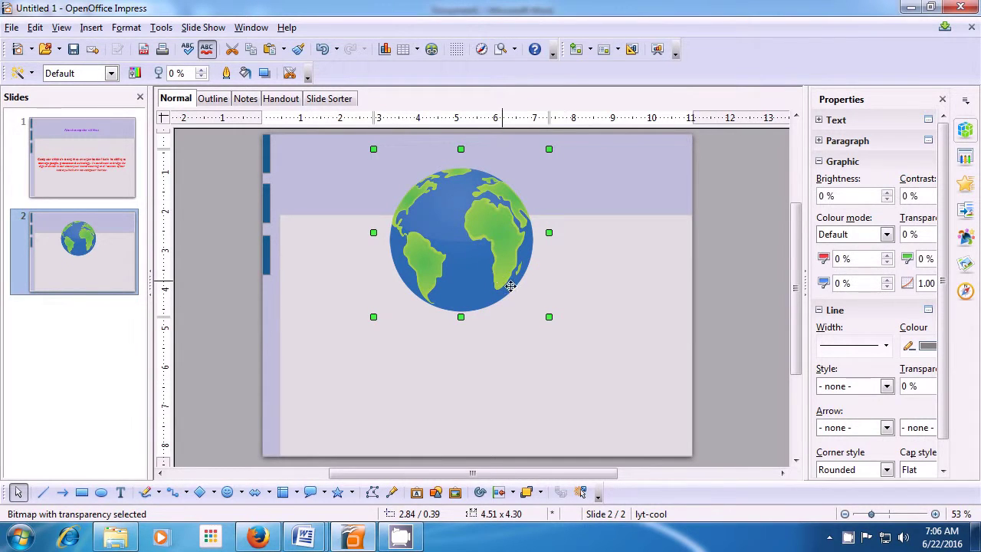
drag(548, 316, 583, 329)
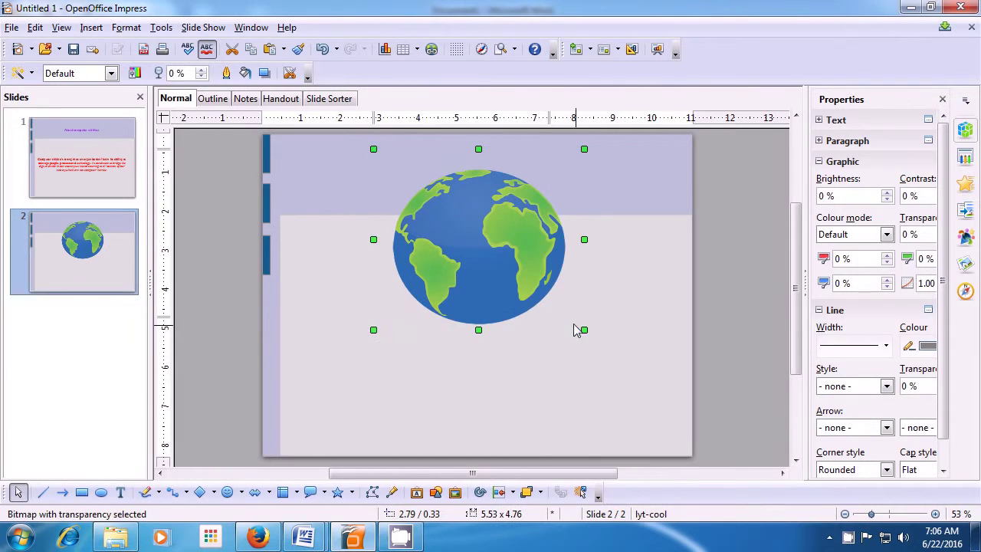
drag(373, 239, 338, 239)
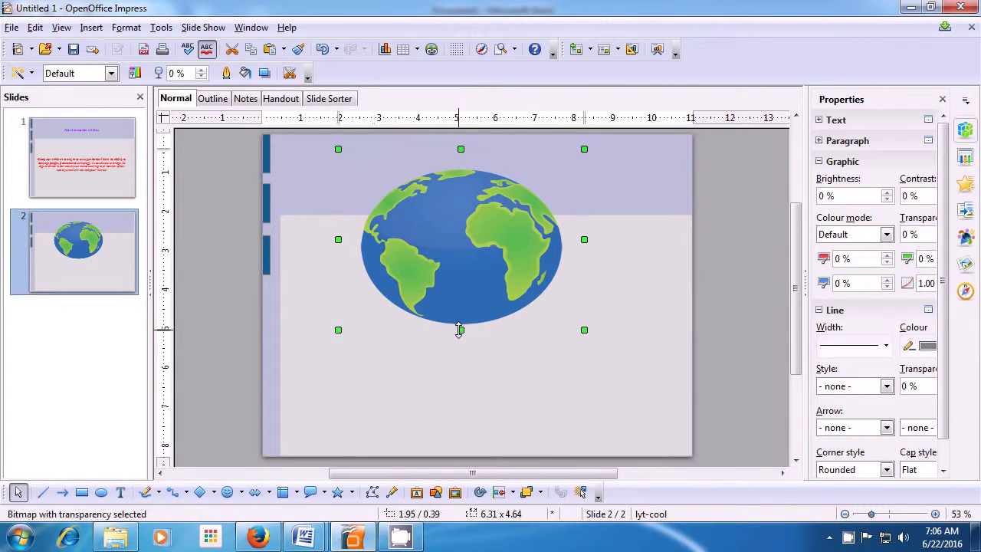
drag(461, 330, 460, 353)
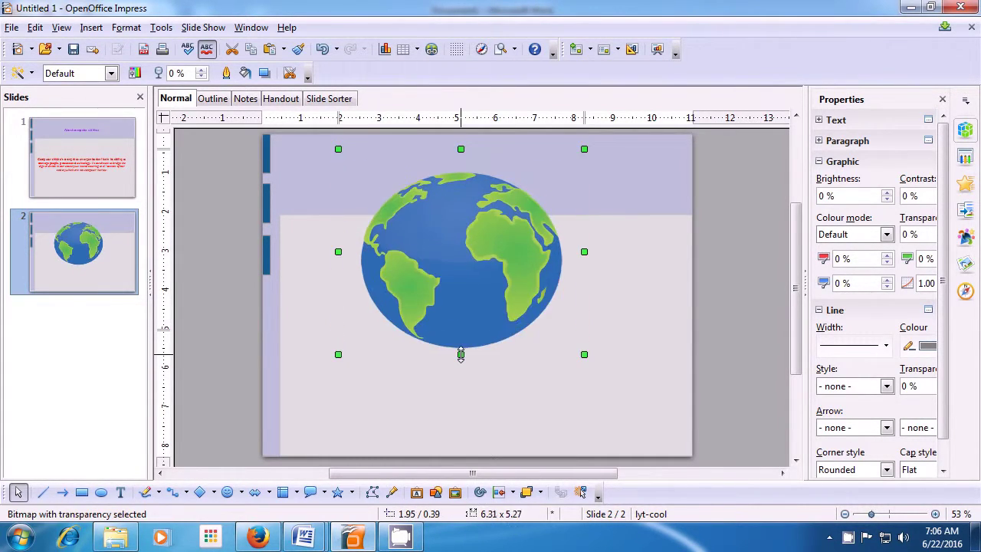
drag(442, 284, 459, 283)
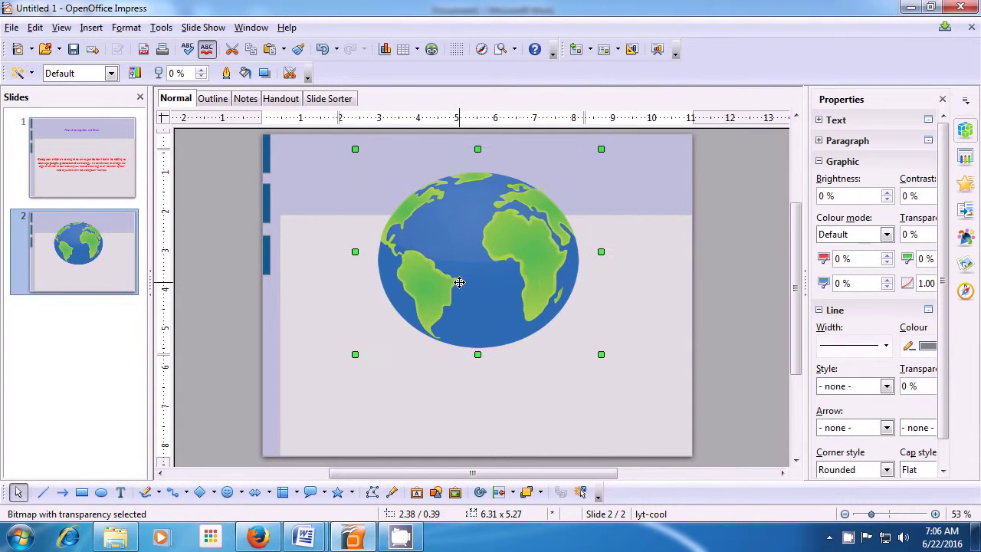
click(430, 381)
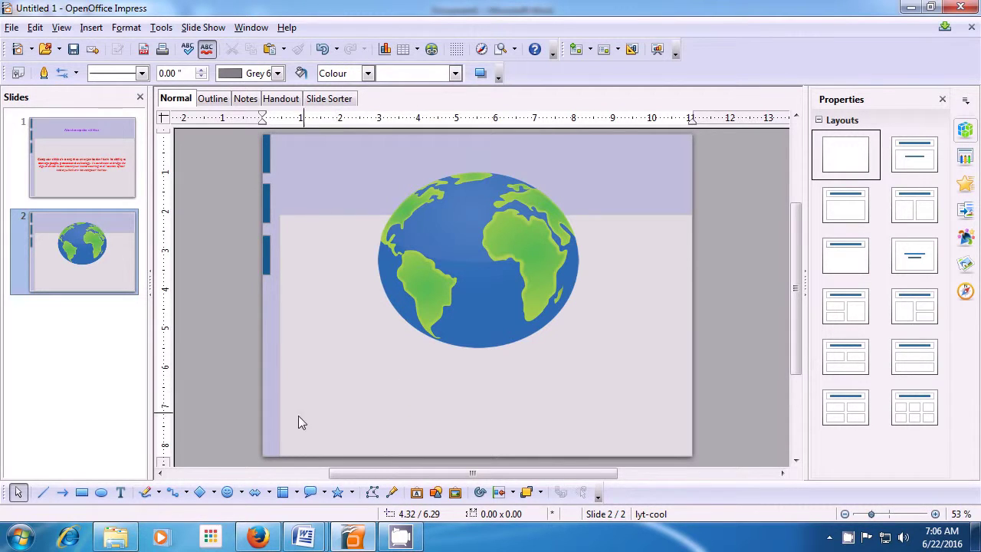
Add a text box about 9.39 inches wide below the globe and enter "The environment is where we all meet; where all have".
click(124, 493)
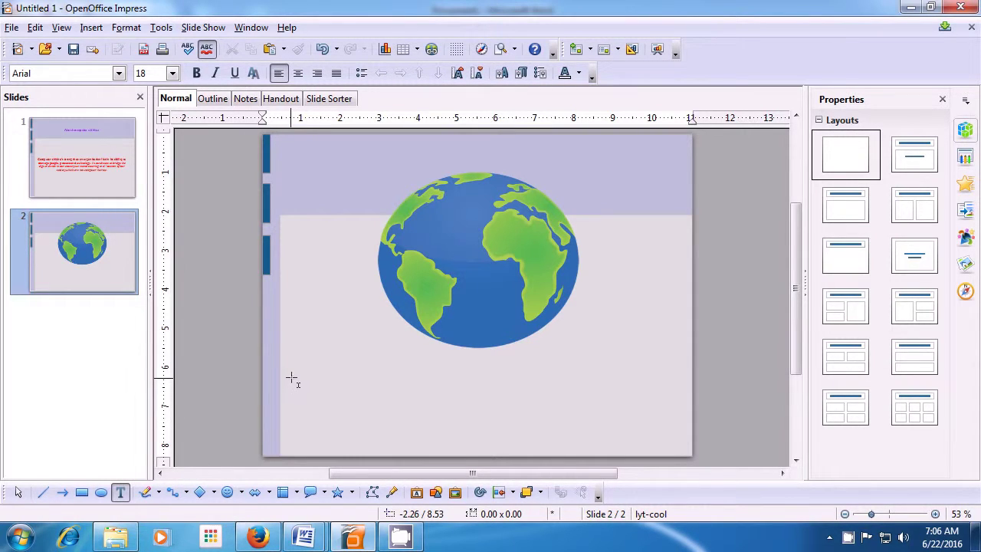
drag(291, 377, 658, 422)
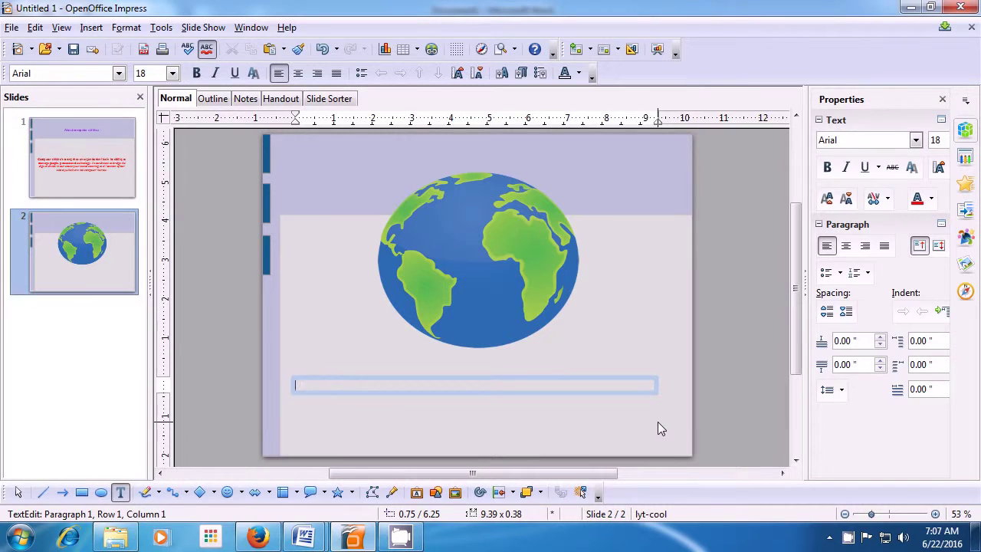
text(the )
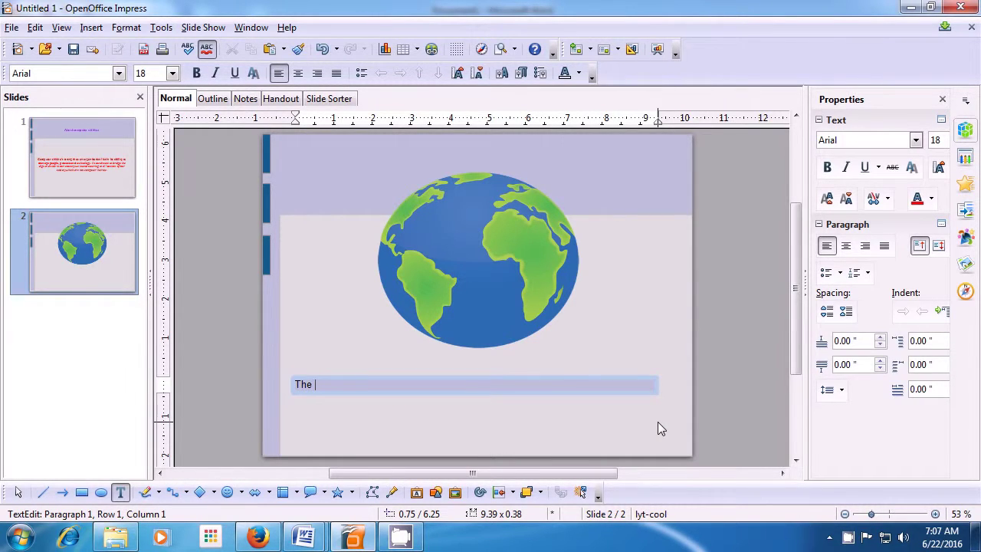
text(environment is where)
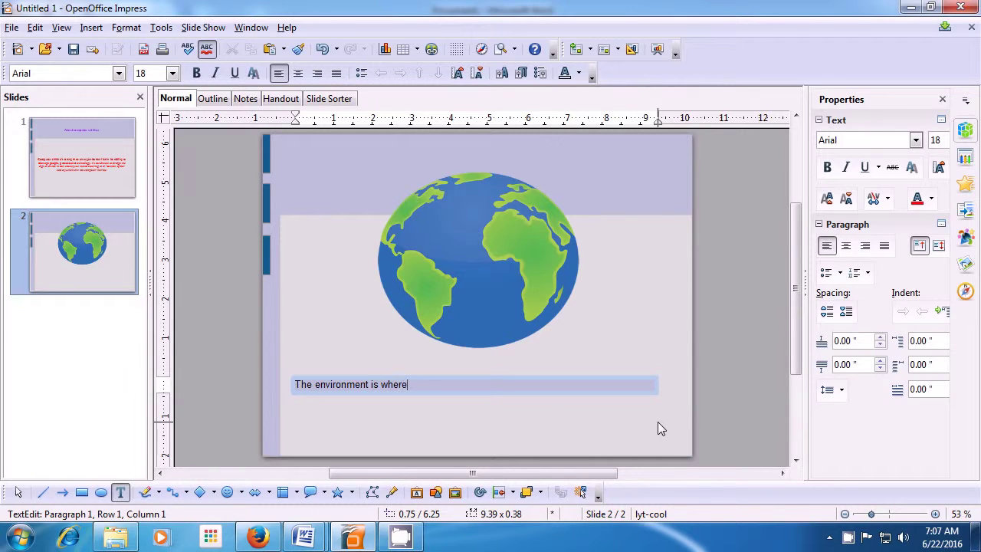
text( we all meet)
text(; where all have )
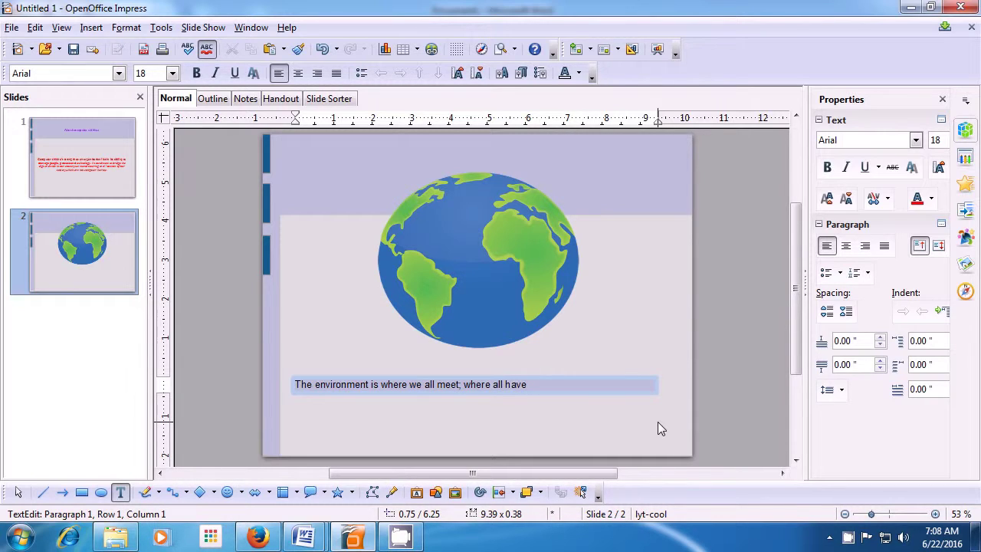
Complete the text box's sentence with "a mutual interest; it is the one thing all of us share.".
text(a mutua)
key(BackSpace)
text(l interest; it is the)
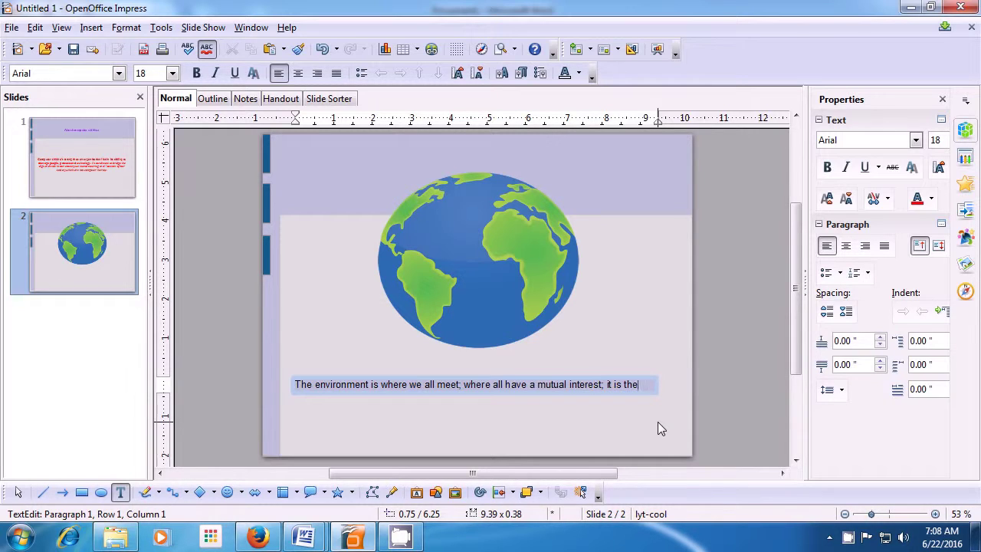
text( one thing)
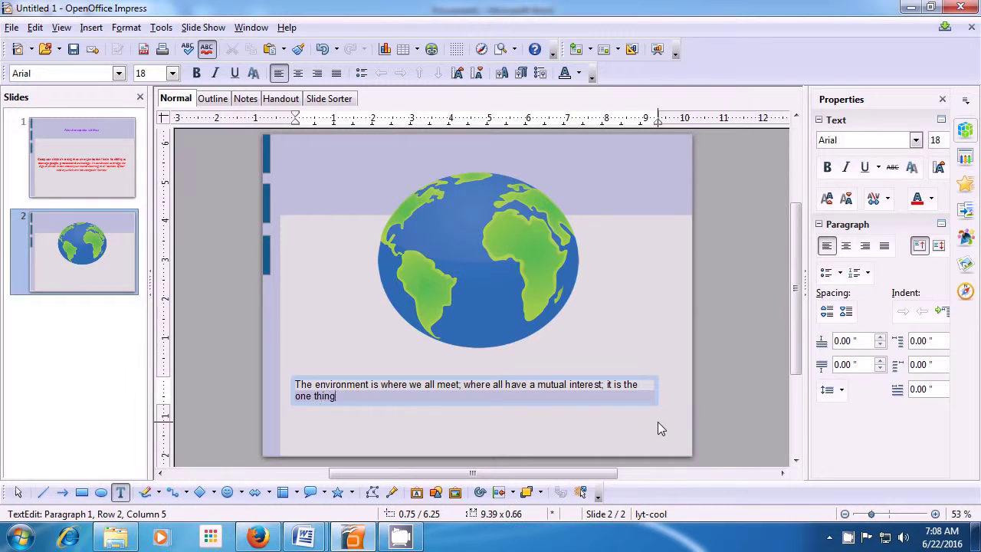
text( all of us share.)
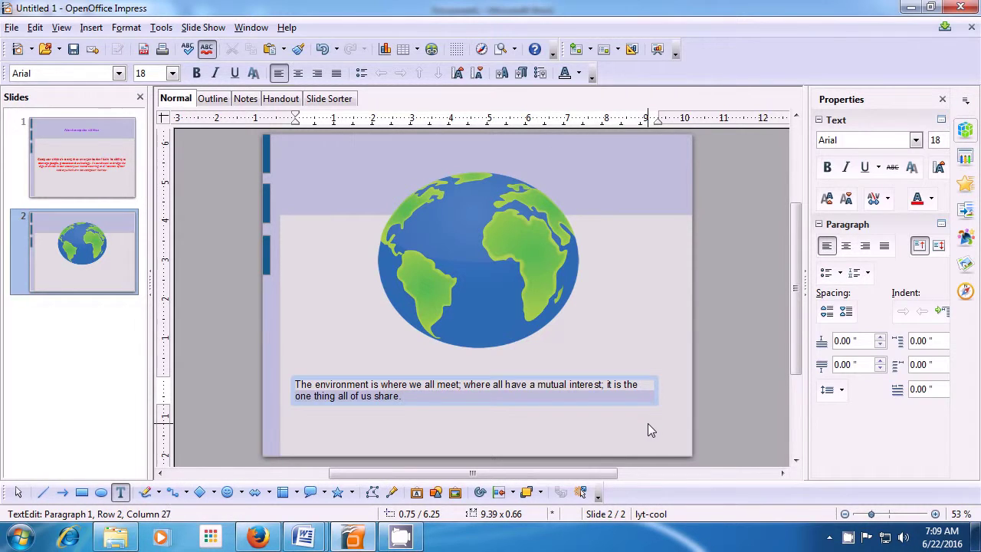
click(648, 424)
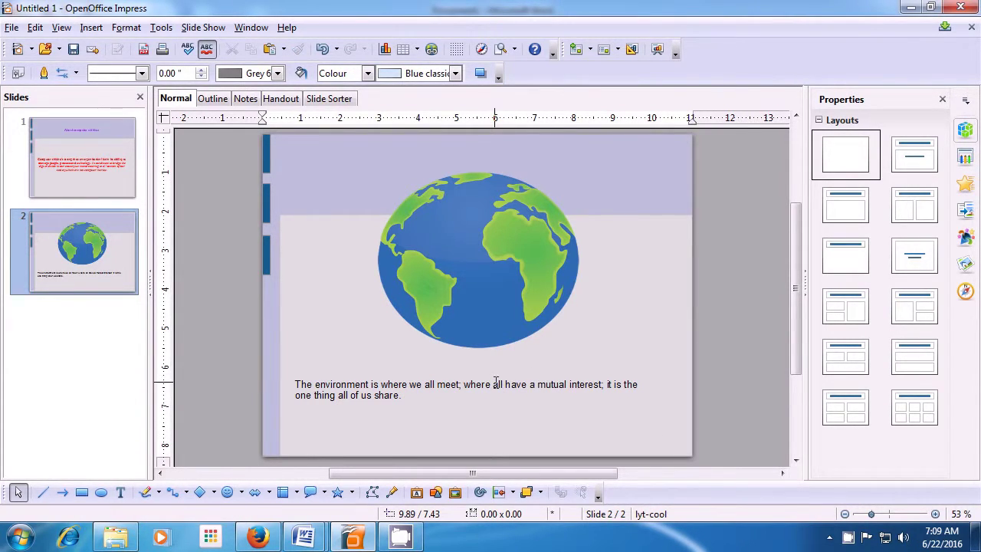
Move the quote's text box up and slightly right, directly beneath the globe.
click(495, 384)
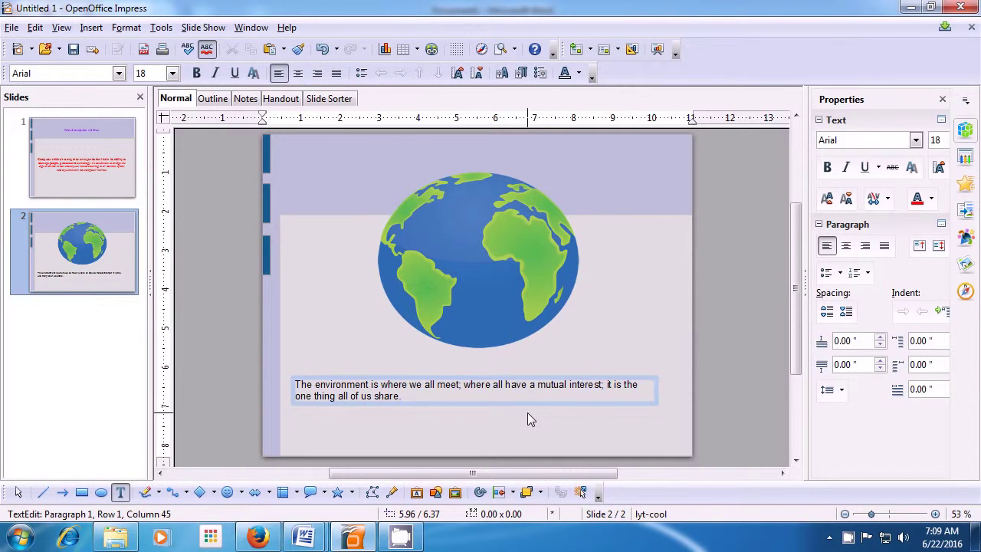
drag(532, 406, 555, 391)
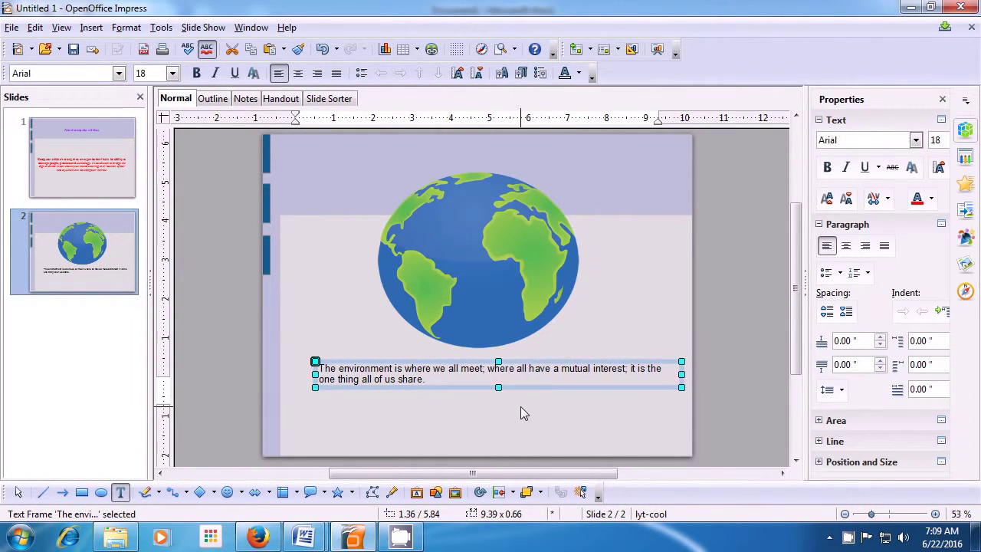
Make the whole environment quote beneath the globe bold and set its font size to 26.
click(451, 371)
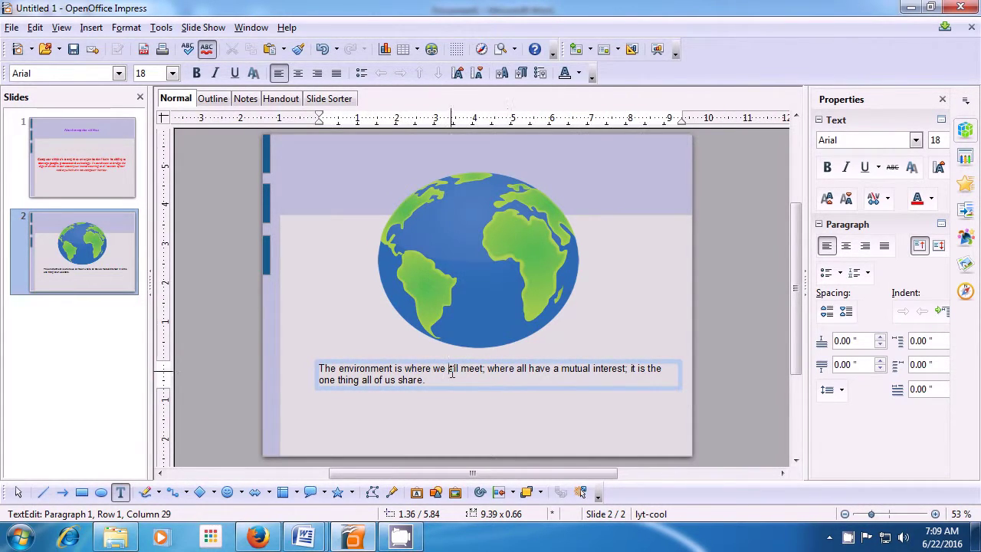
key(ctrl+a)
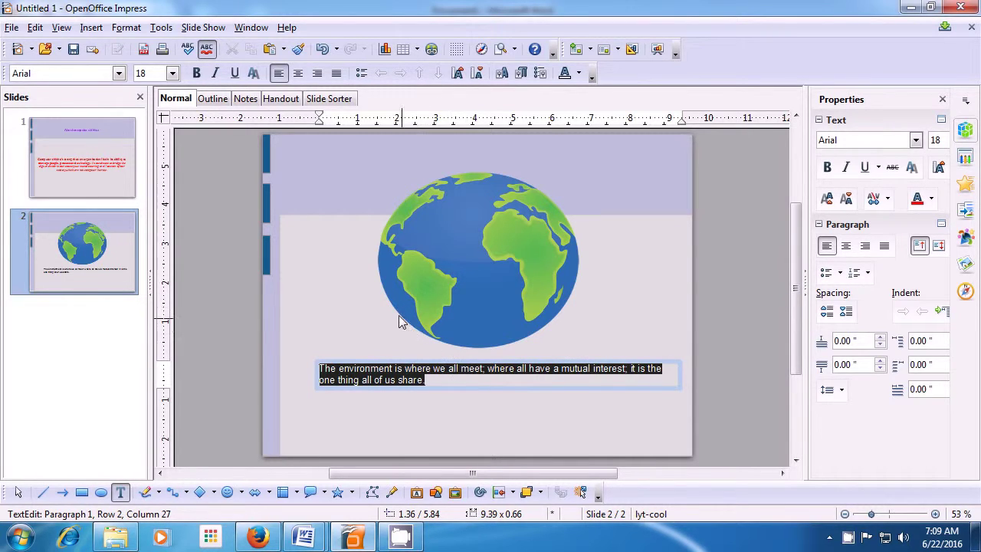
click(196, 75)
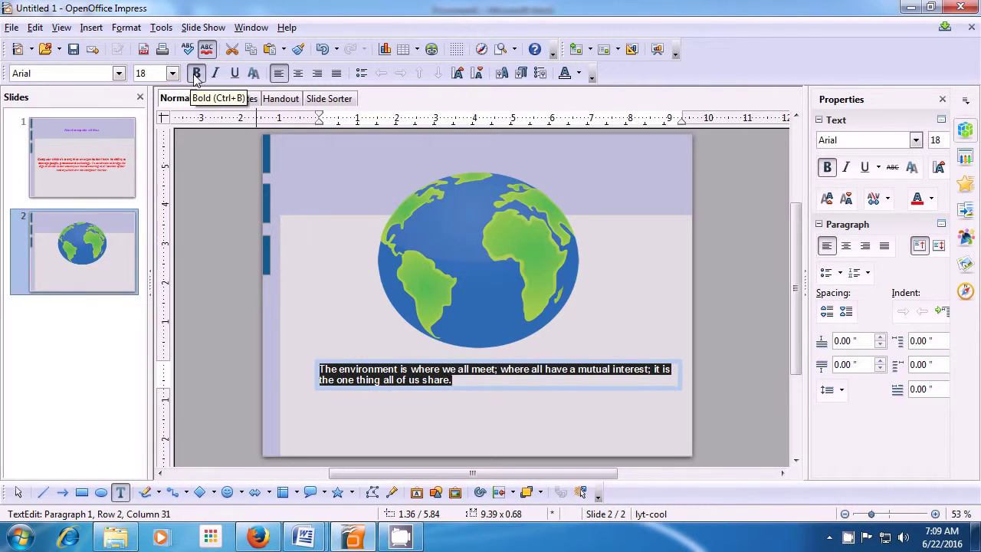
click(173, 73)
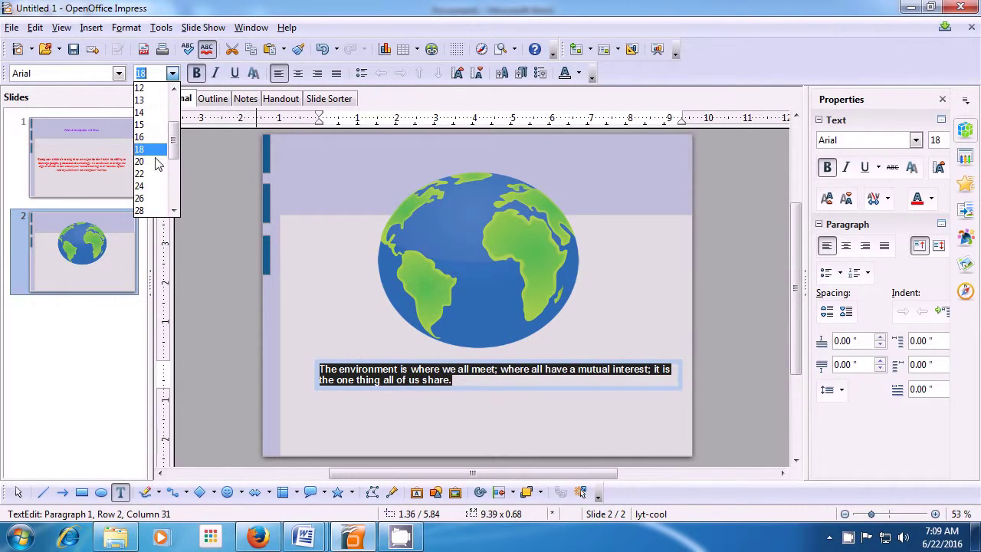
click(152, 201)
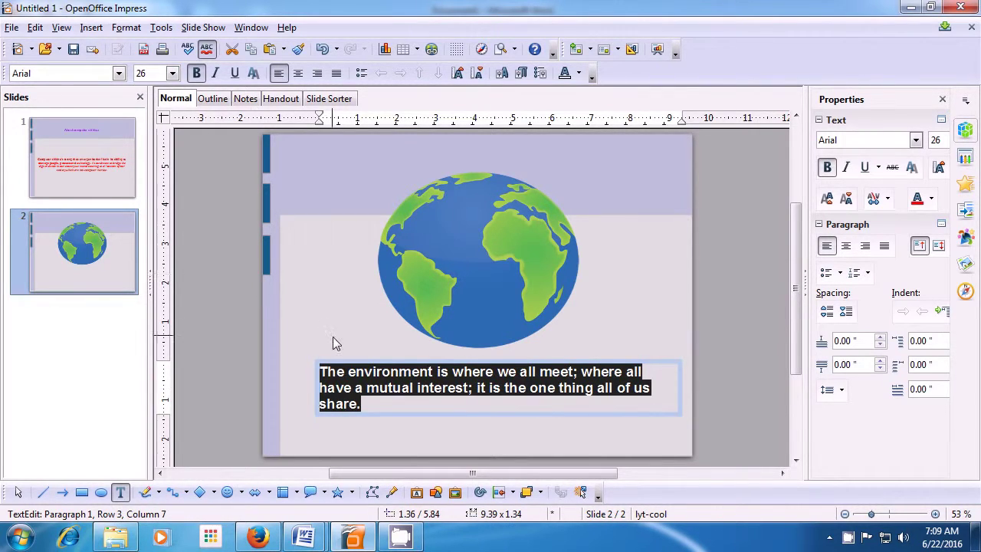
click(391, 418)
click(391, 418)
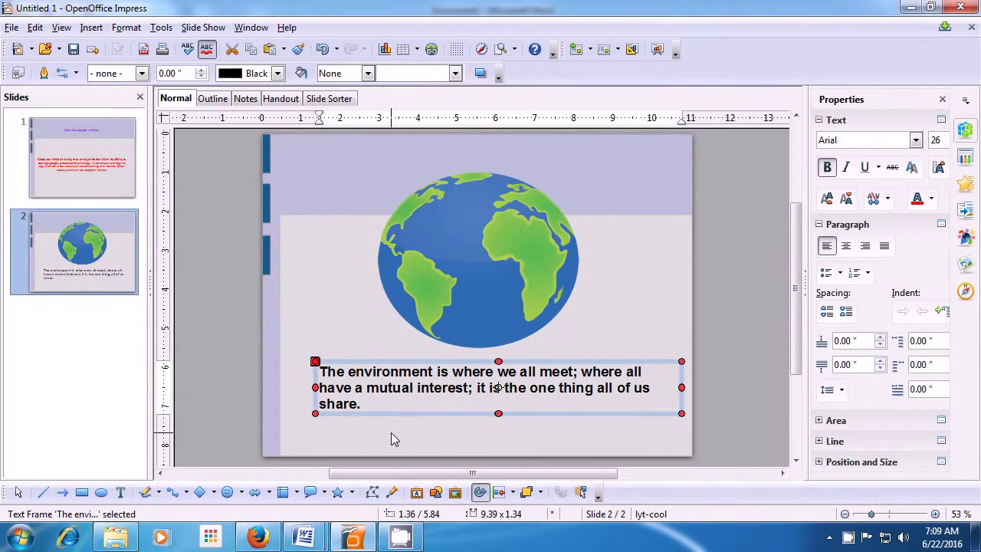
click(391, 432)
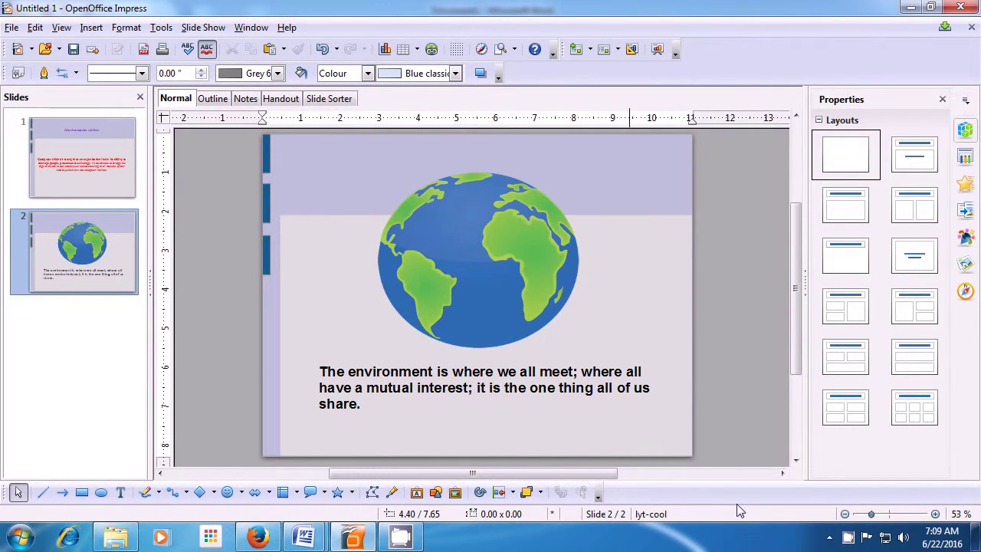
right_click(848, 536)
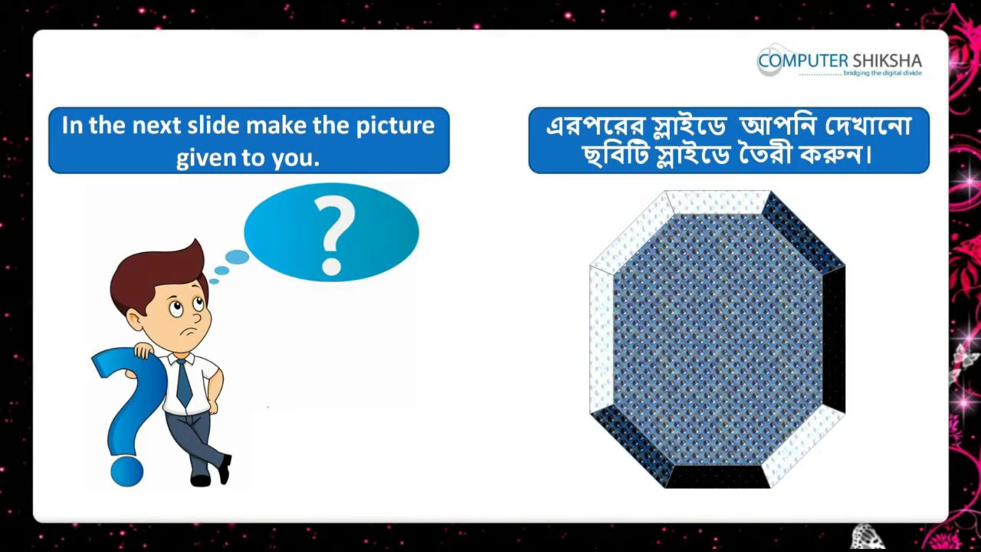
key(Right)
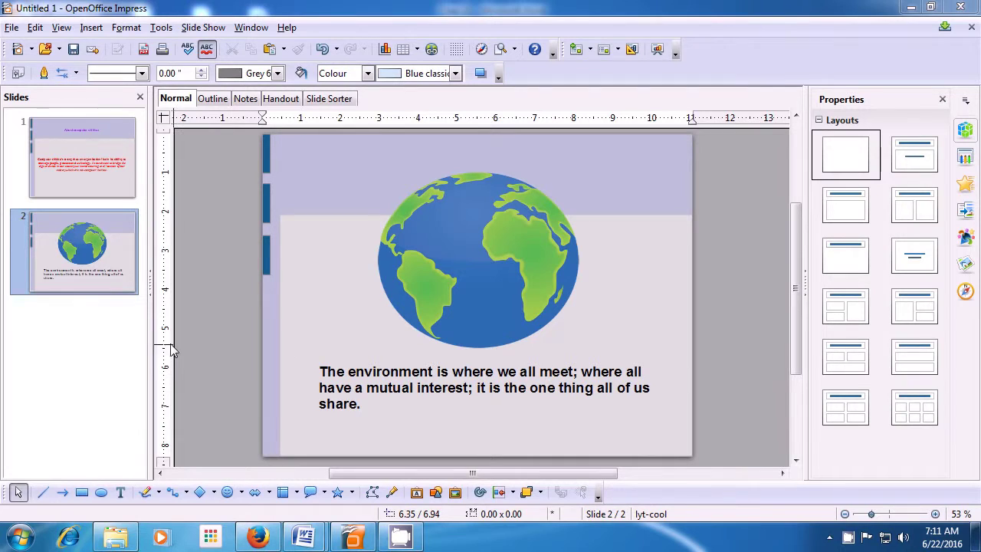
Add a new slide after slide 2 and apply the Dark Blue with Orange design from the Presentation Backgrounds category.
key(Up)
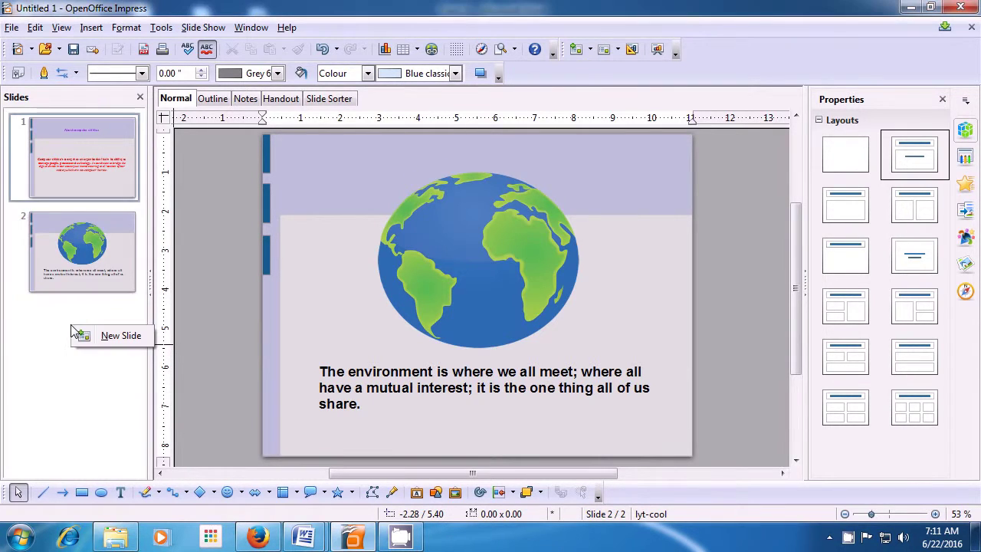
click(114, 336)
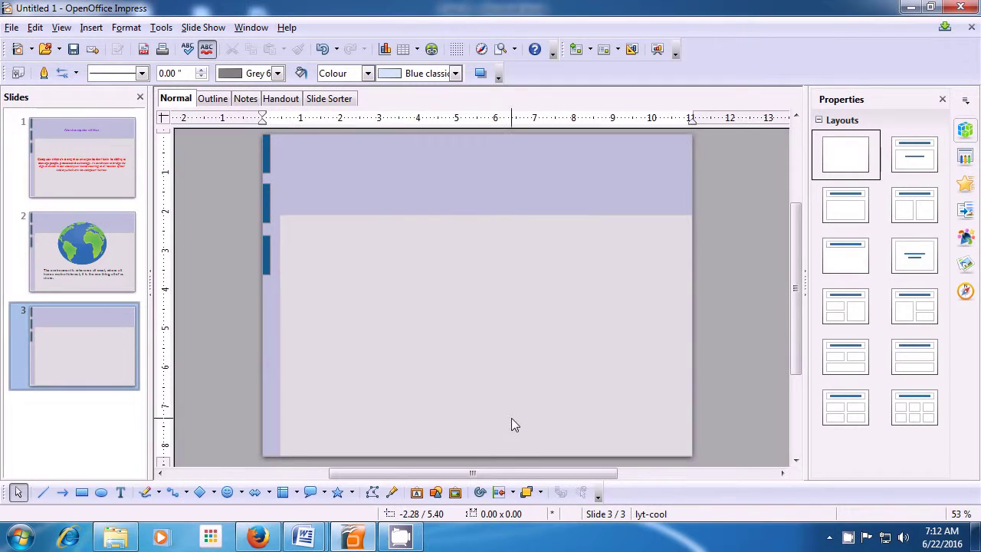
right_click(112, 369)
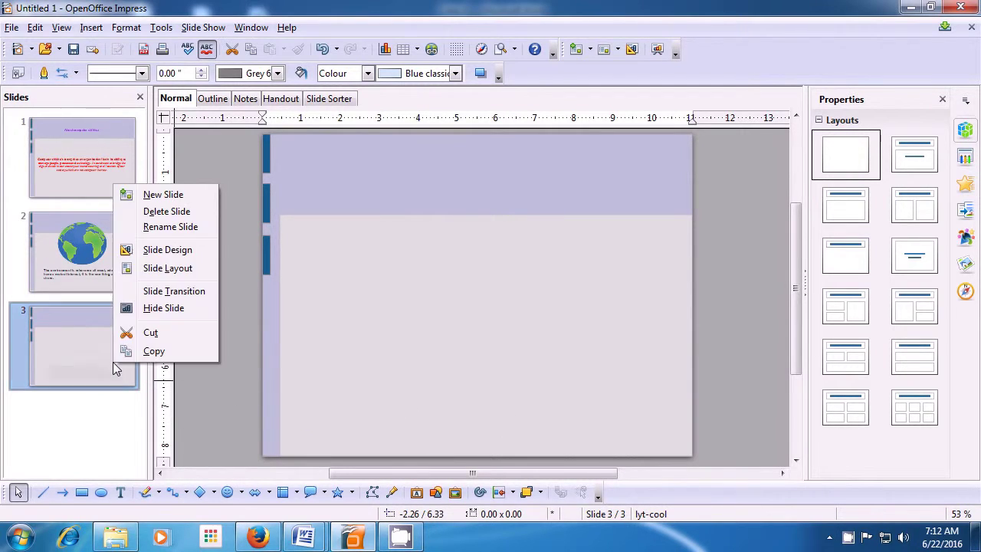
click(166, 250)
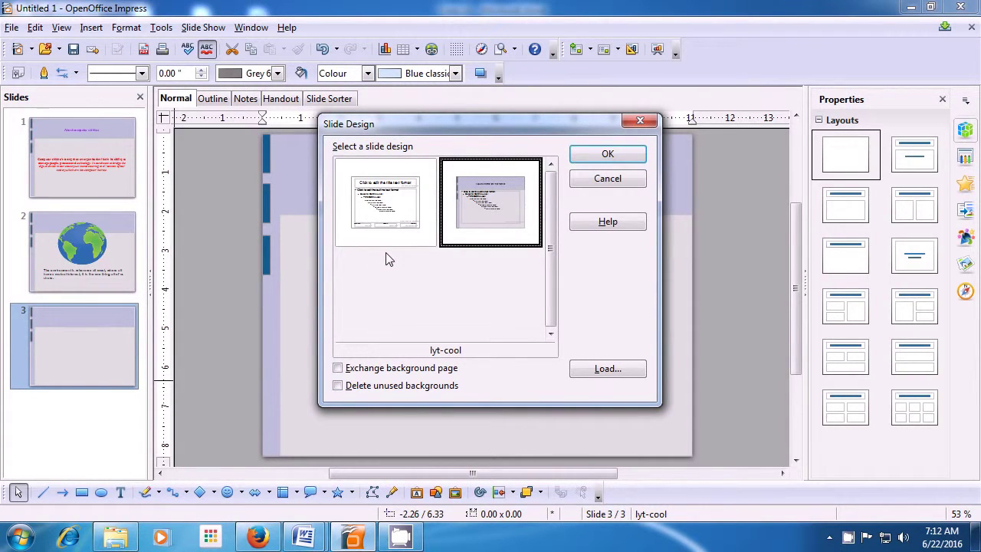
click(606, 370)
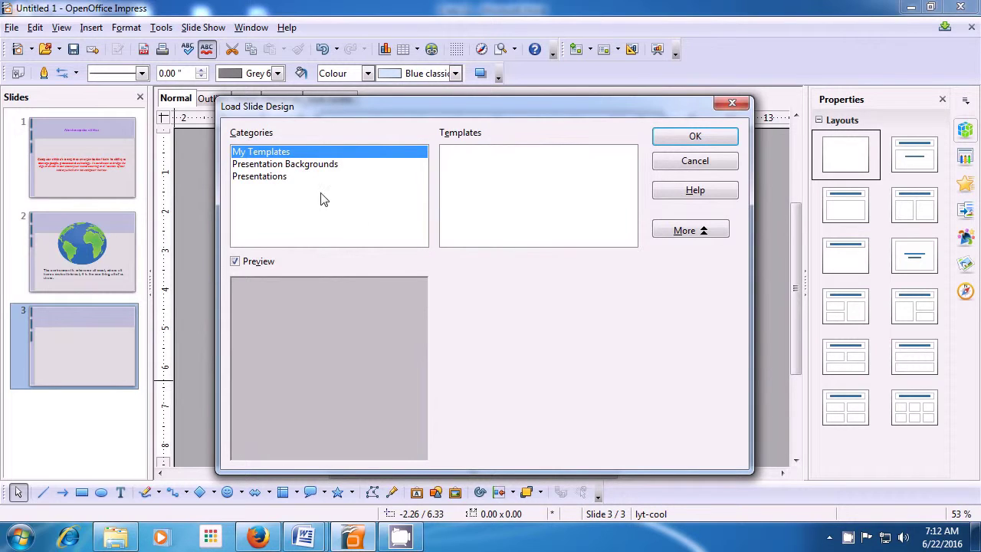
click(297, 164)
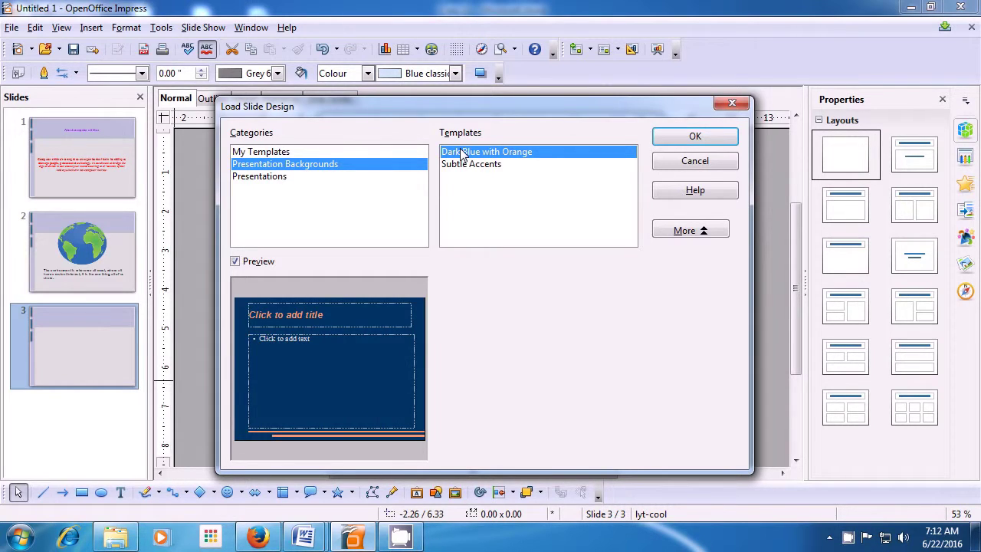
click(687, 135)
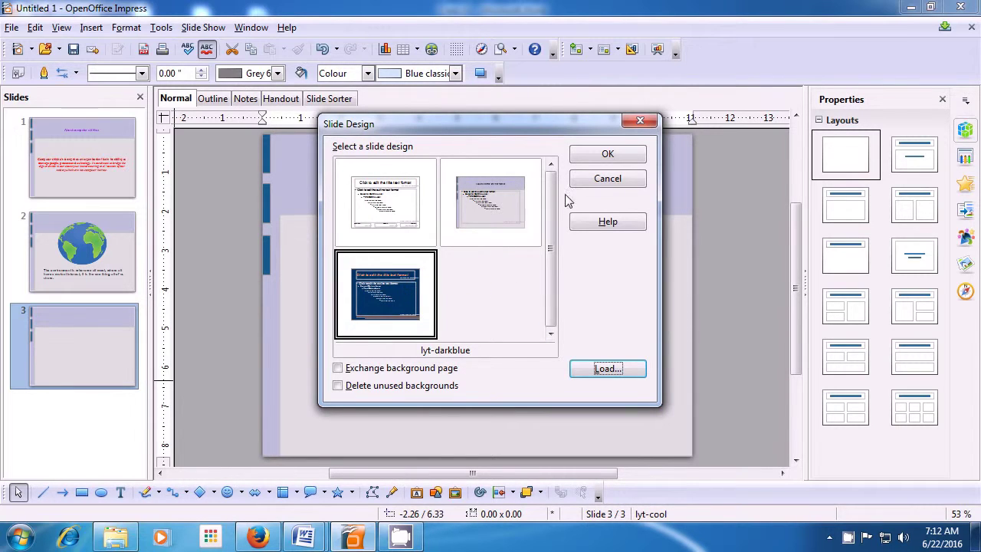
click(604, 155)
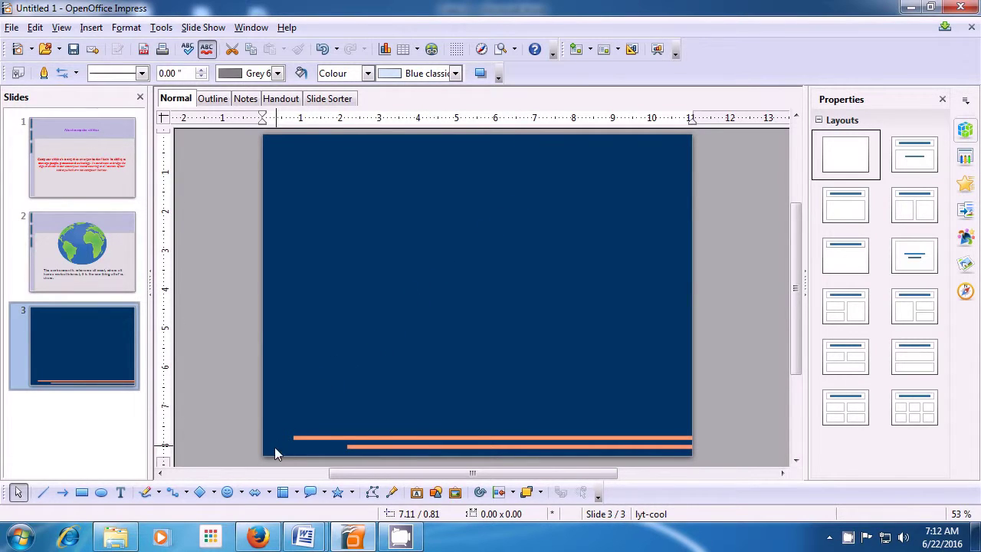
Draw an octagon bevel shape about 2.87 × 3.07 inches on slide 3 and move it to the middle of the slide.
click(242, 492)
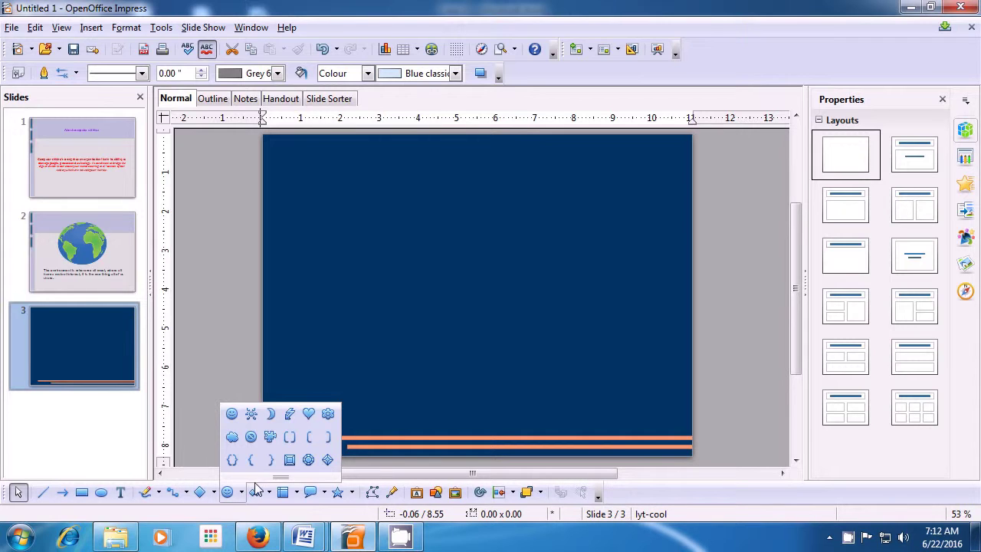
click(307, 461)
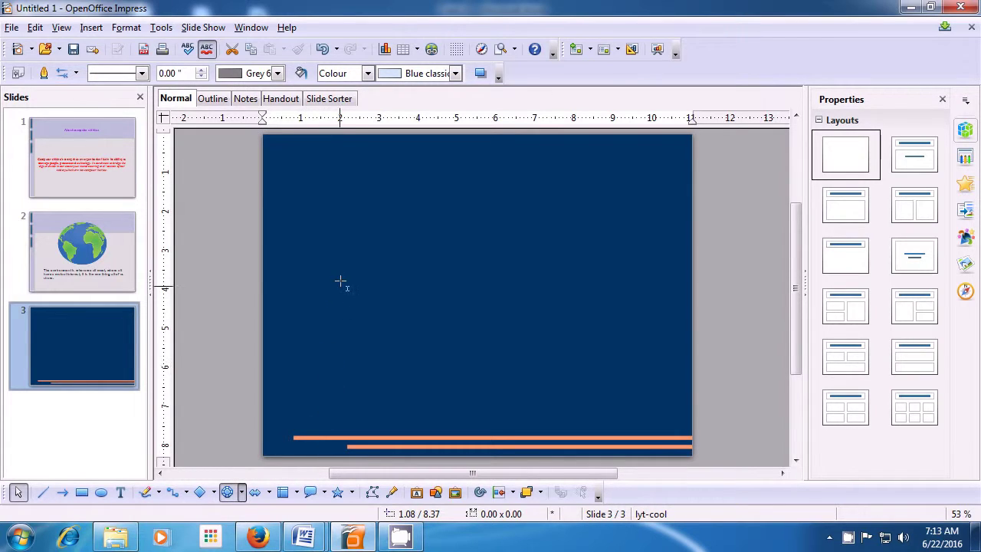
drag(347, 225, 459, 343)
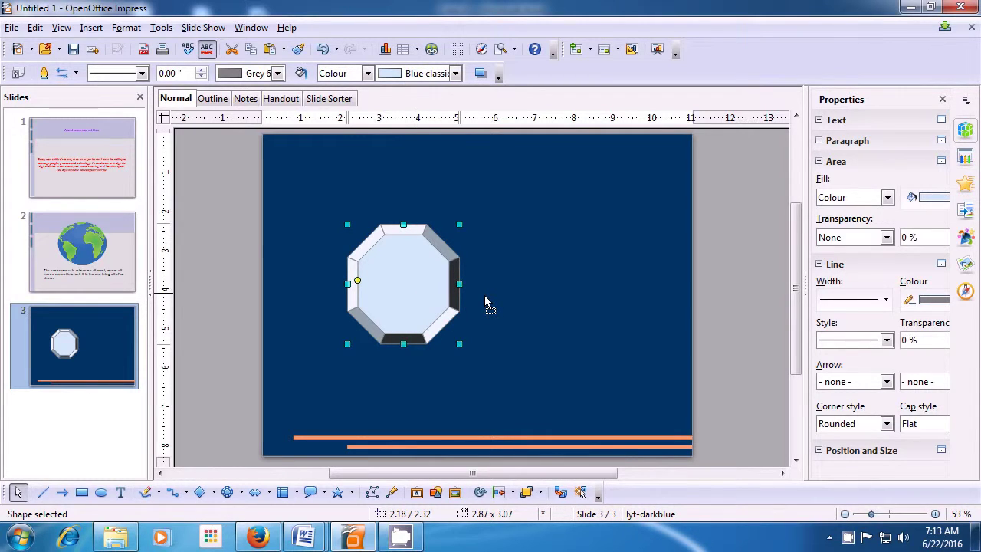
drag(414, 299, 485, 303)
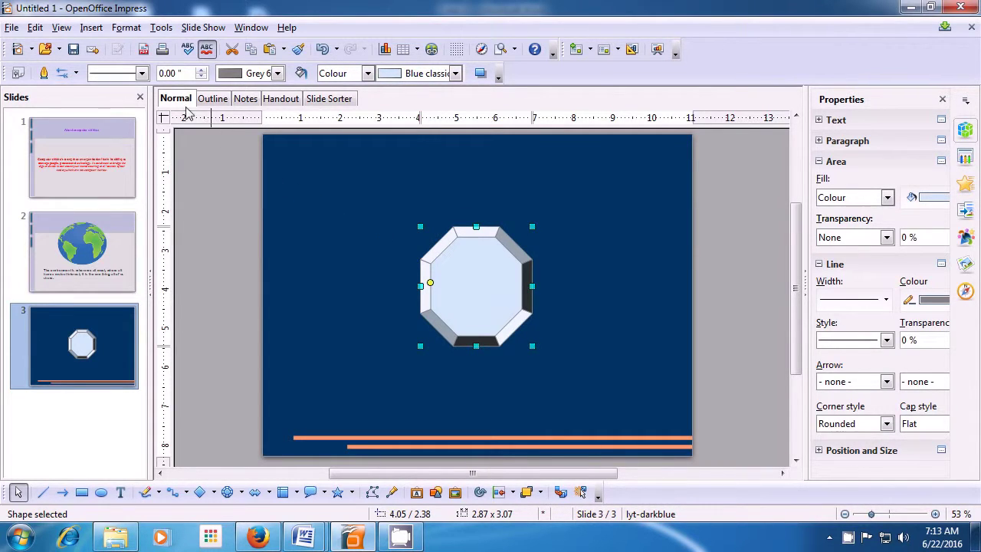
Give the octagon a continuous outline with a line width of 0.02 inches.
click(142, 73)
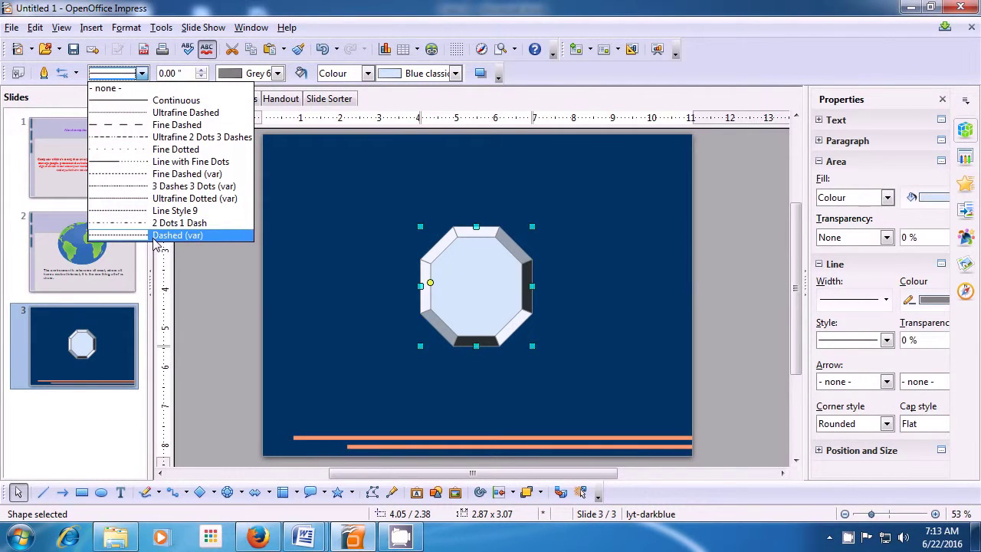
click(145, 102)
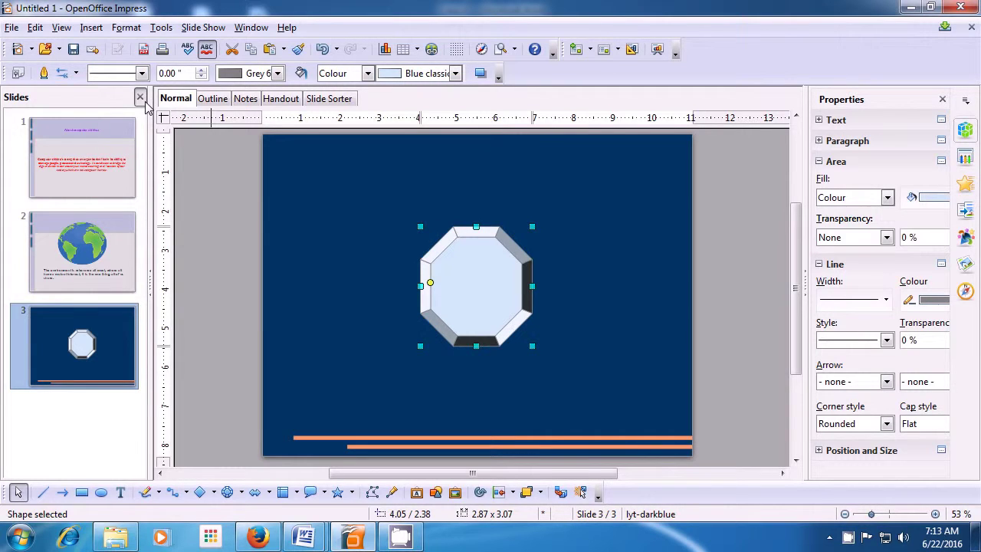
click(202, 72)
click(203, 72)
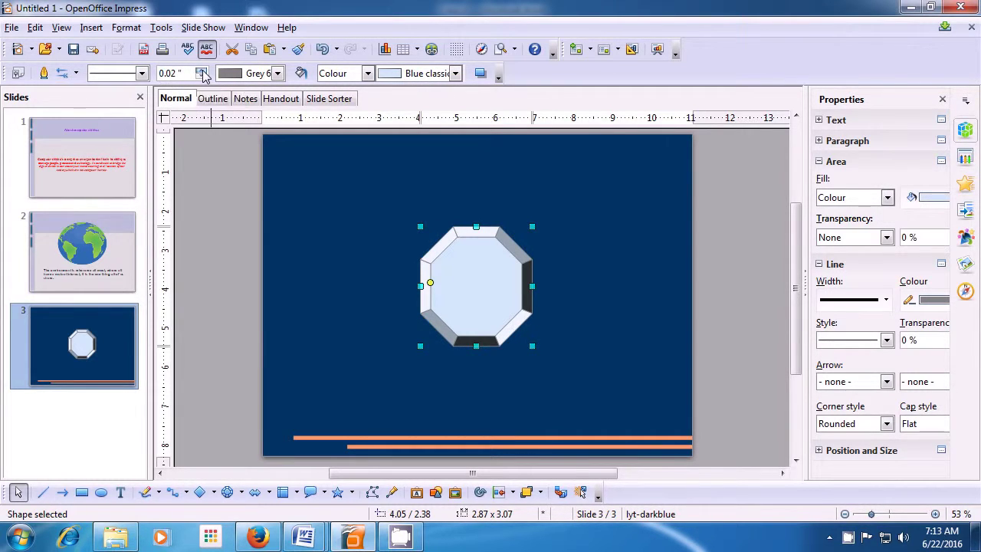
click(203, 72)
click(202, 72)
click(203, 72)
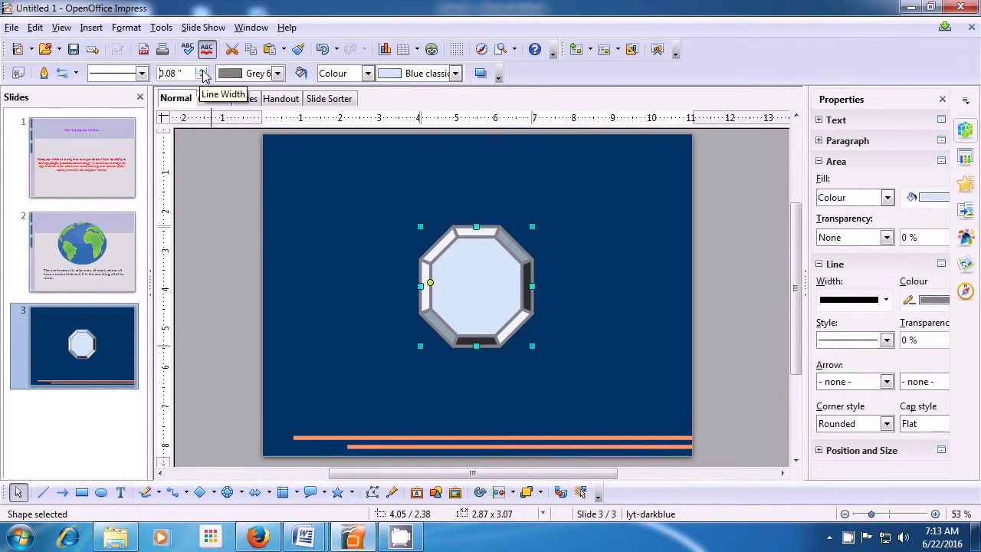
click(202, 77)
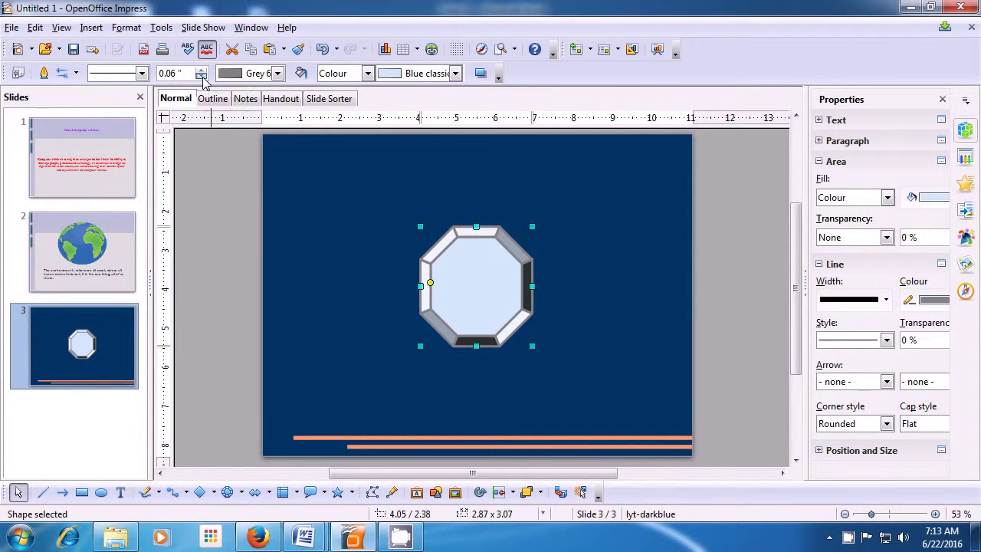
click(201, 77)
click(202, 77)
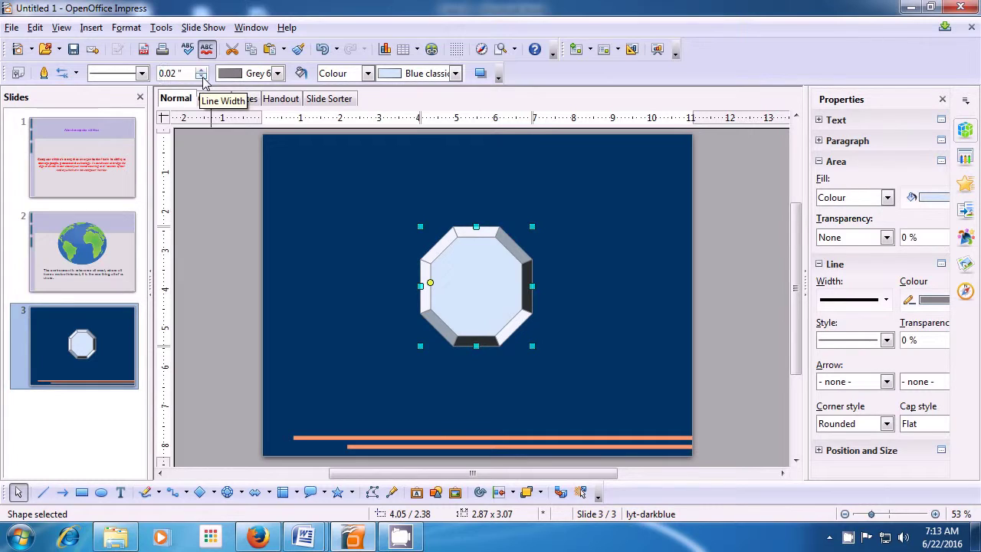
Set the octagon's line colour to Grey 3.
click(277, 76)
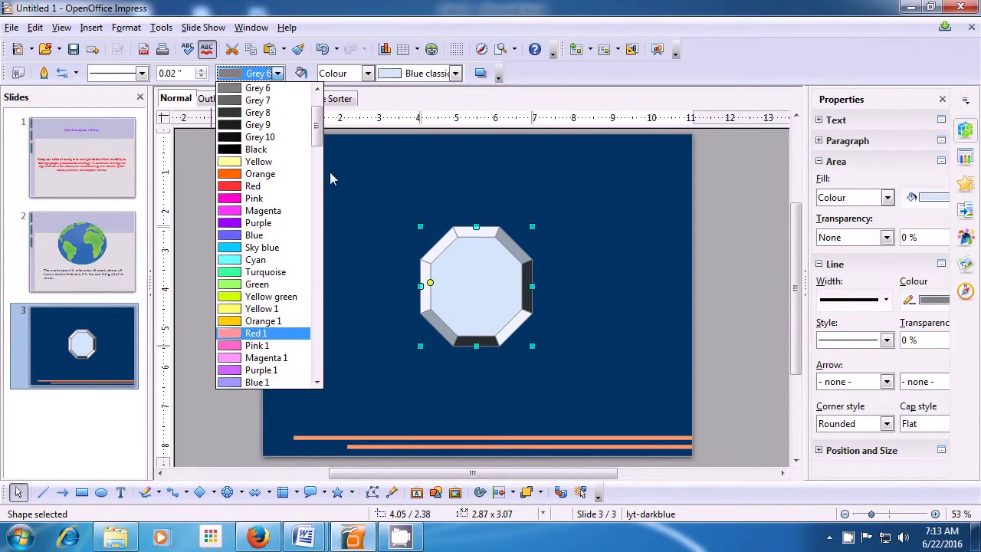
drag(317, 138, 325, 317)
drag(327, 347, 307, 125)
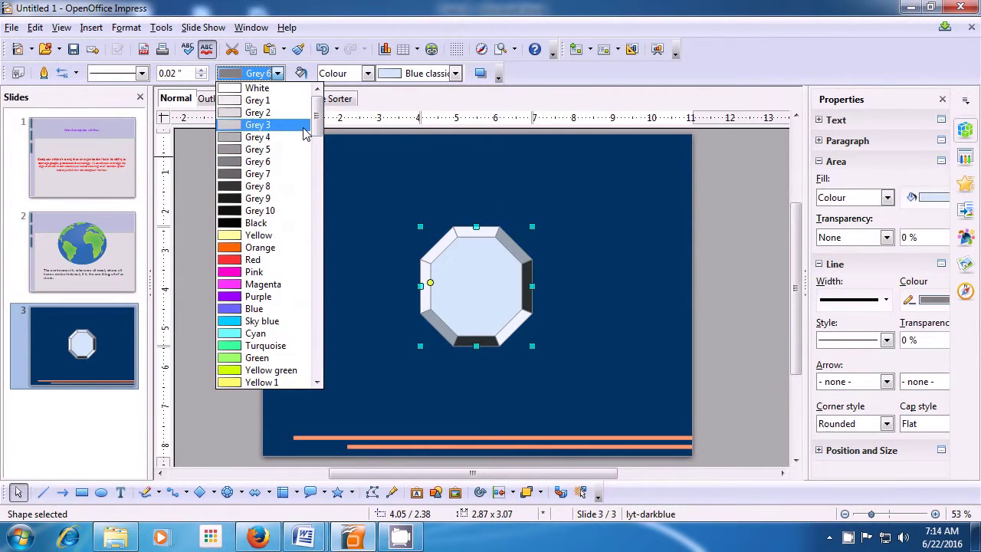
click(250, 126)
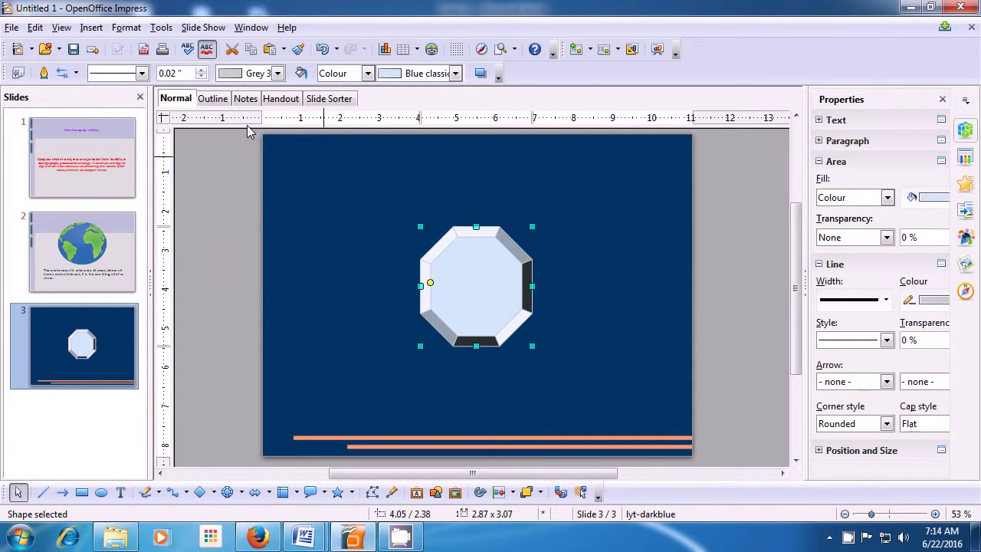
Fill the octagon with the Metal bitmap.
click(360, 79)
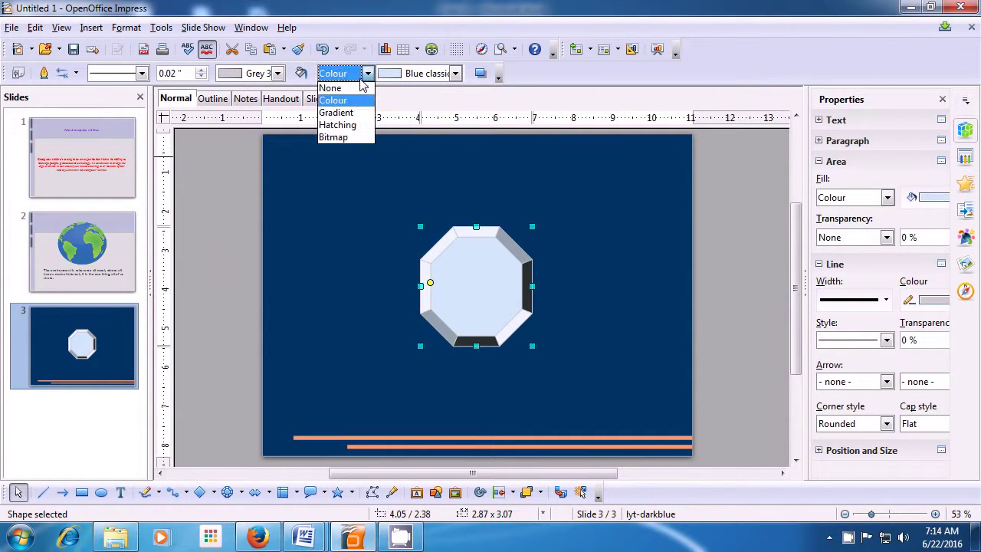
click(358, 138)
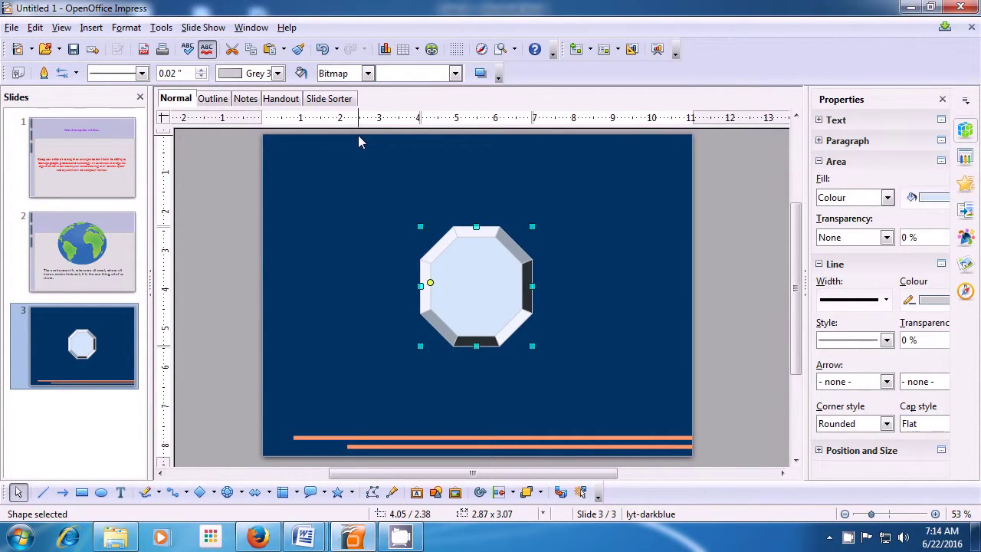
click(455, 75)
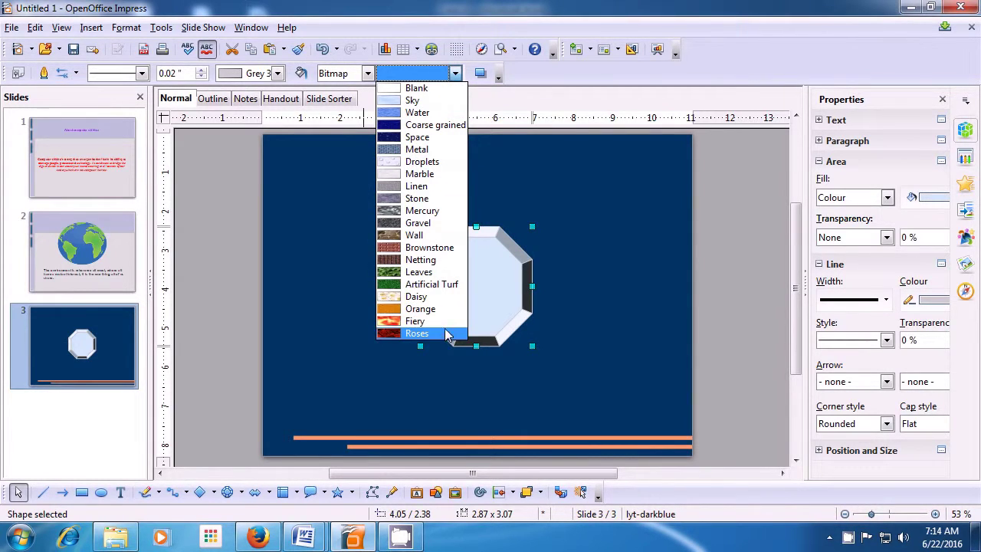
click(415, 150)
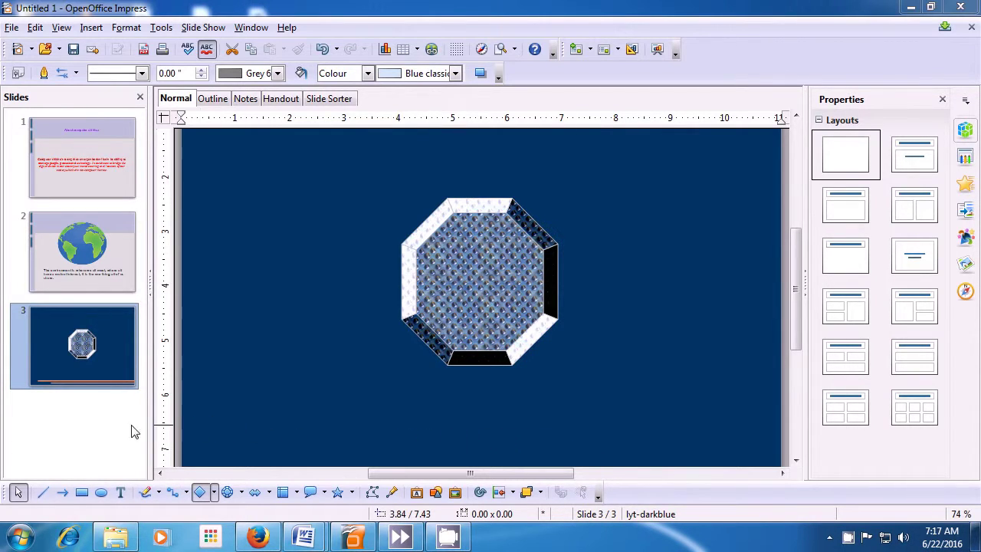
Add a fourth slide at the end and fill only its background with the colour Magenta 10.
right_click(86, 425)
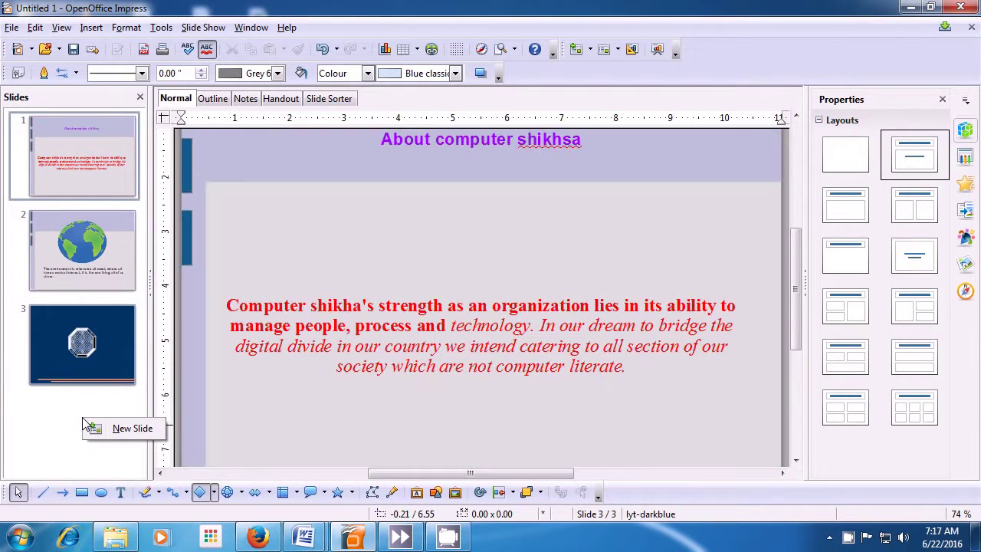
click(127, 434)
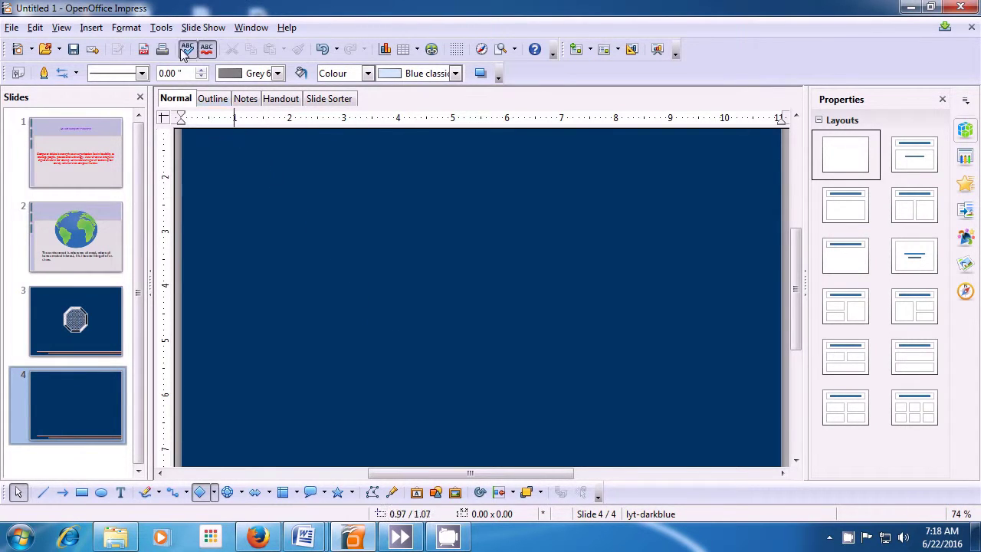
click(161, 28)
mouse_move(139, 33)
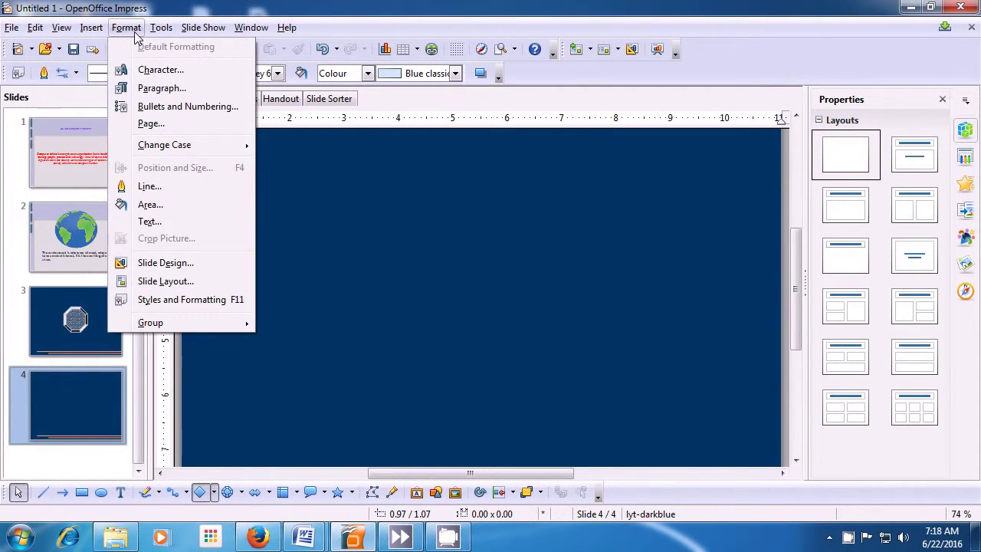
click(147, 128)
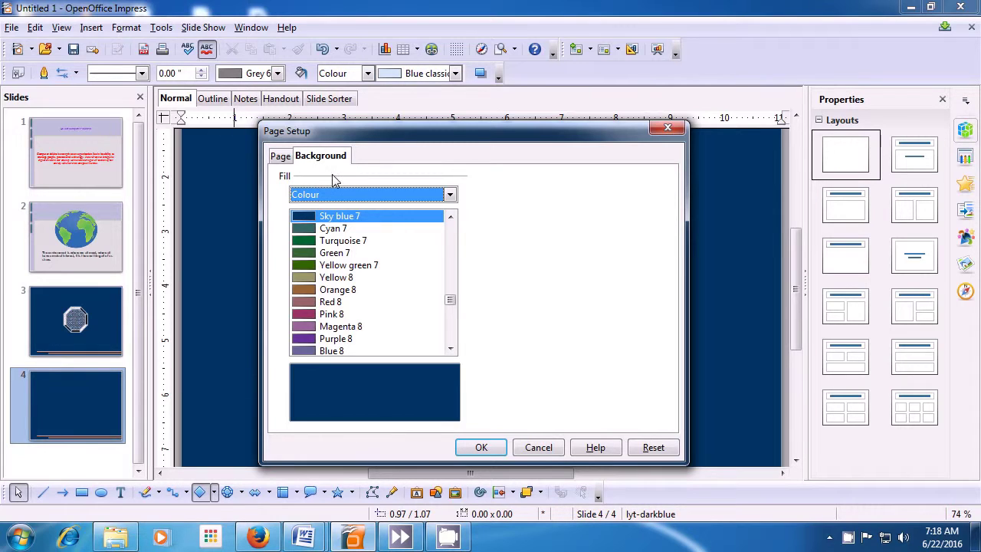
click(449, 195)
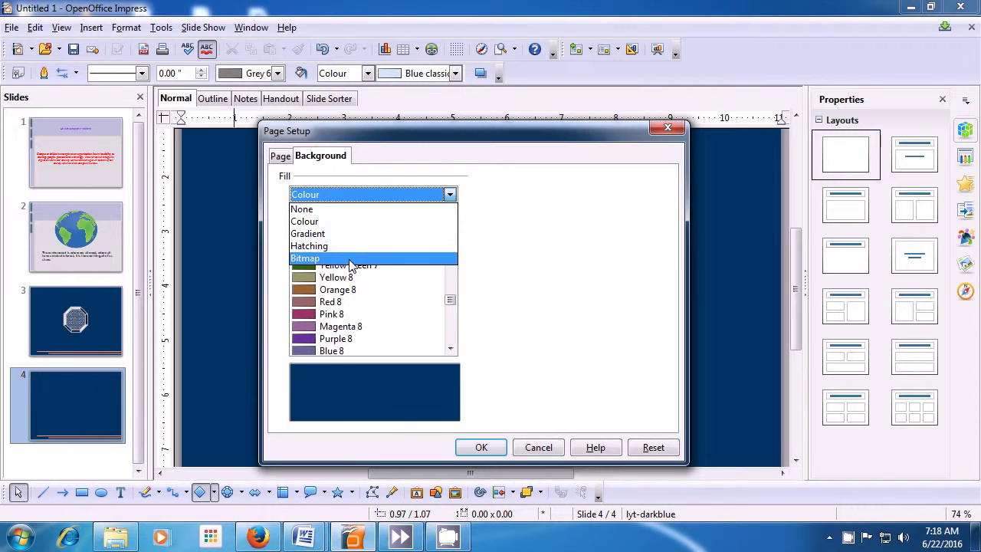
click(336, 222)
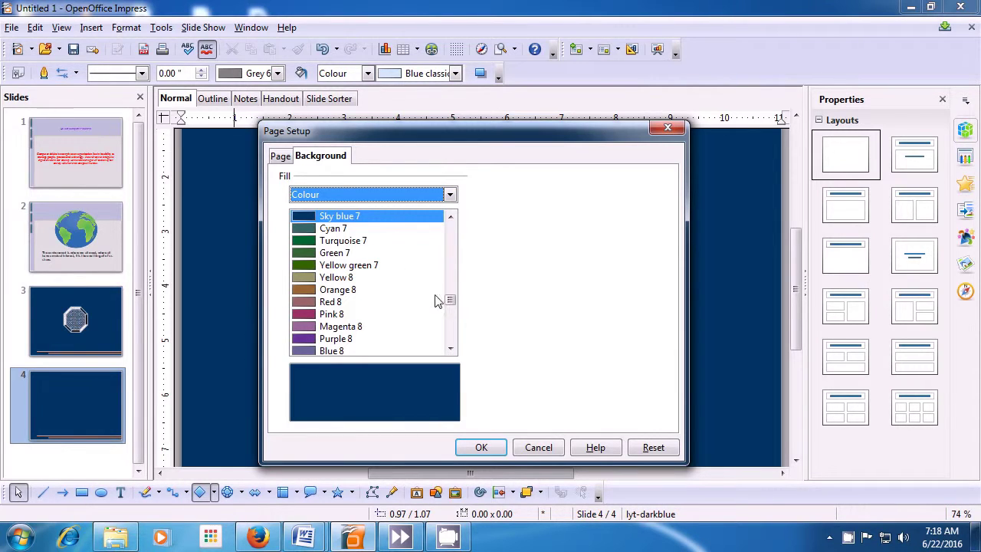
drag(451, 300, 452, 323)
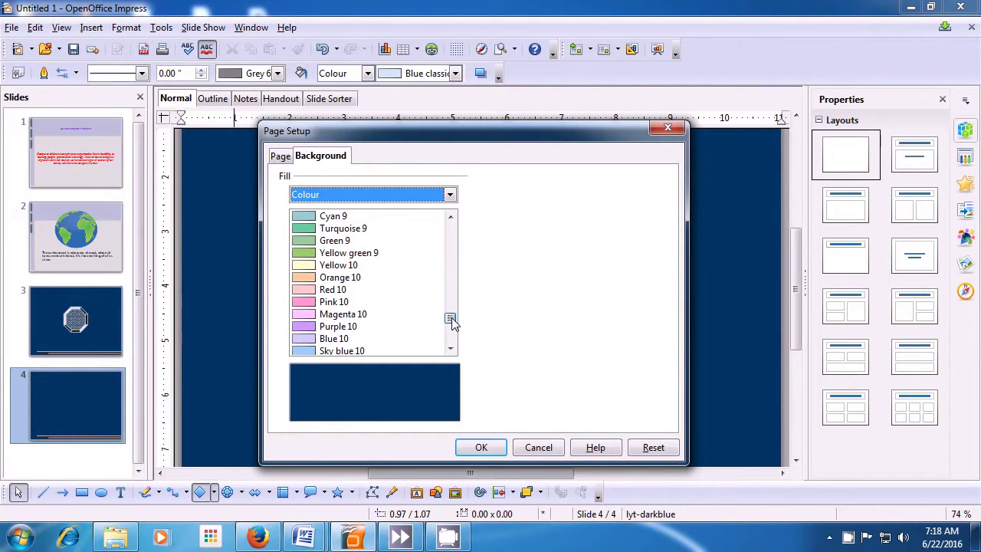
click(306, 316)
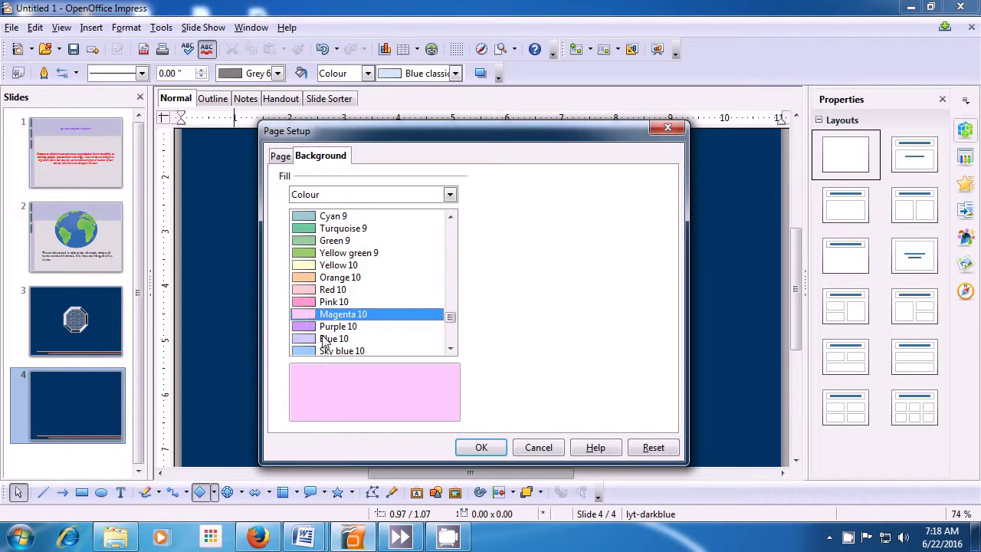
click(471, 448)
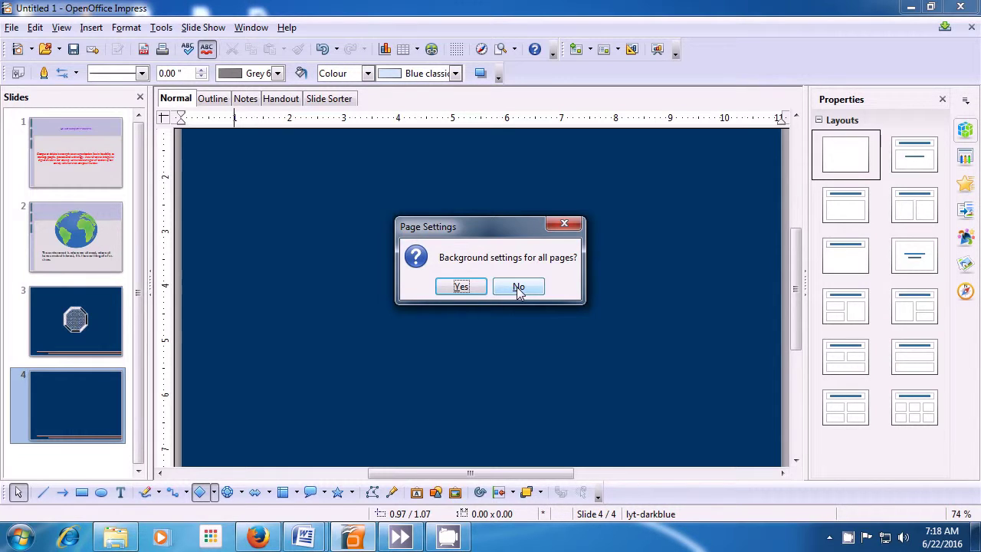
click(517, 287)
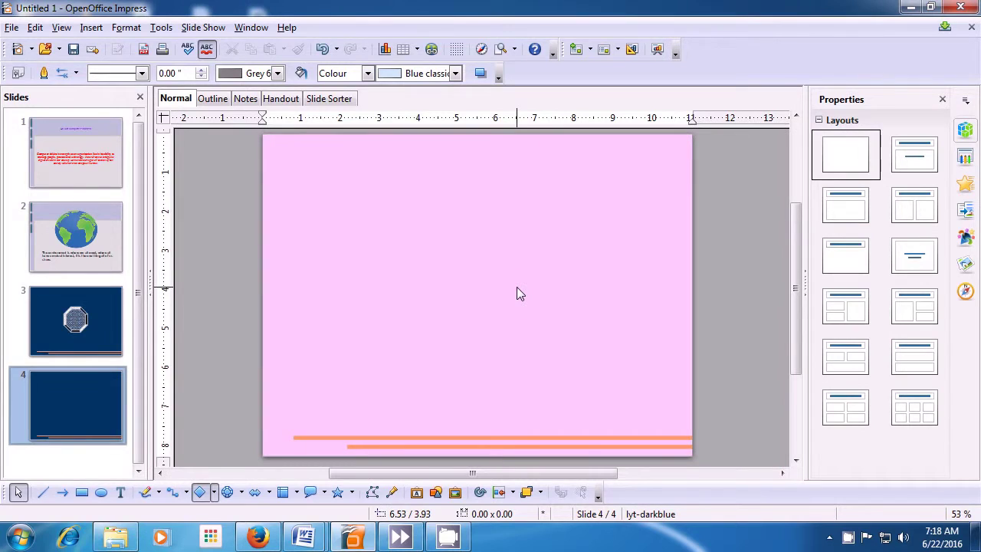
Draw a cube shape about 2.46 × 3.38 inches on slide 4 and move it to the middle of the slide.
key(F2)
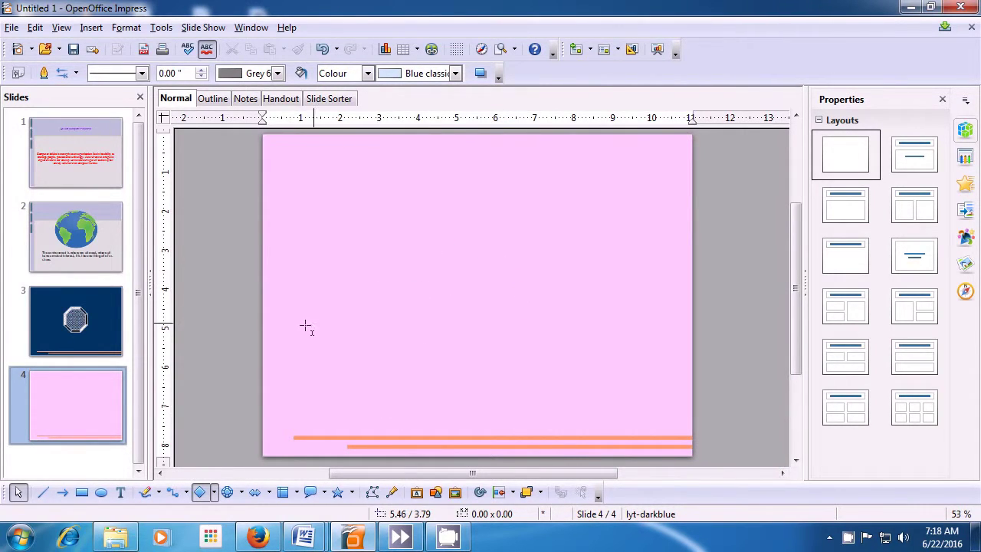
mouse_move(93, 435)
click(213, 493)
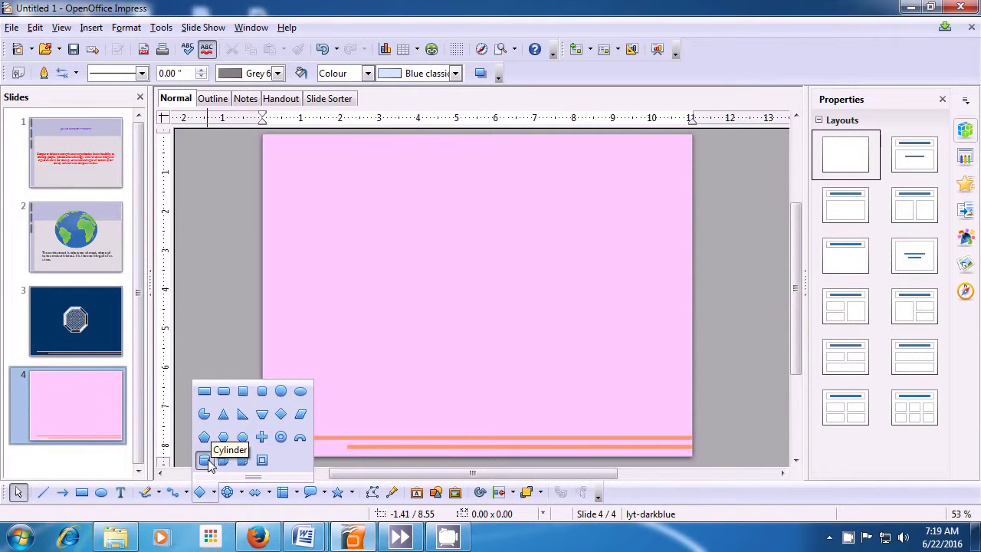
click(223, 459)
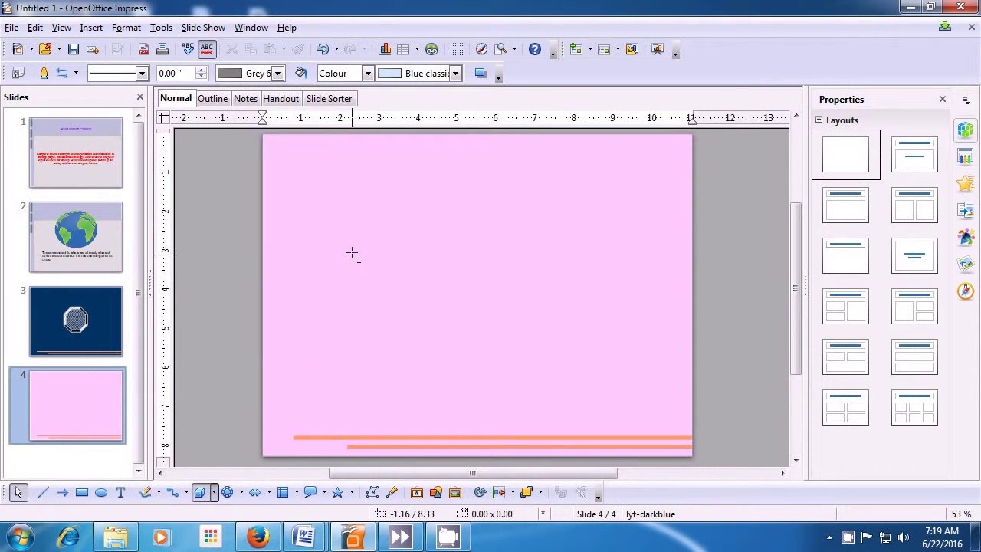
mouse_move(359, 243)
mouse_down()
mouse_move(426, 297)
mouse_move(455, 374)
mouse_up()
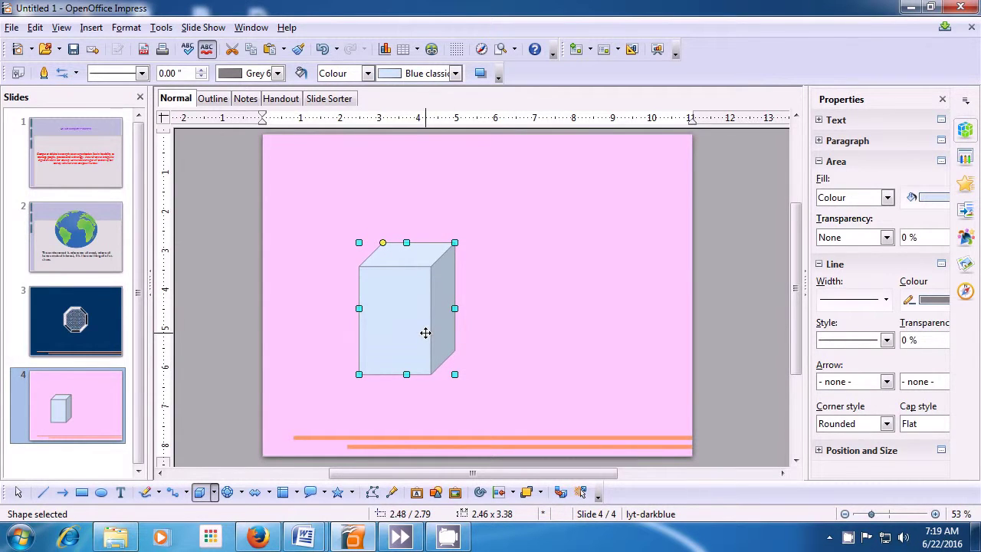
drag(426, 333, 507, 331)
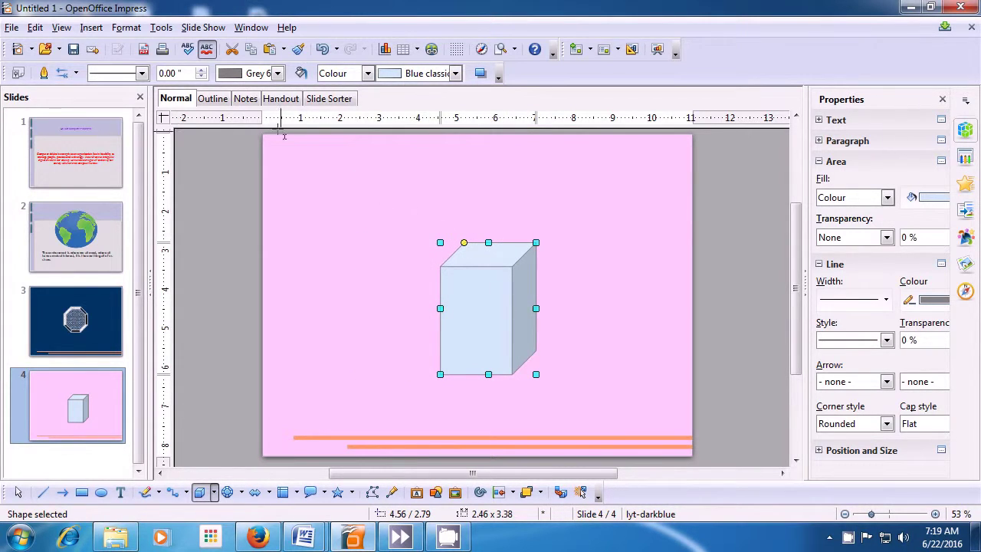
Give the cube a continuous outline with a line width of 0.02 inches.
click(141, 73)
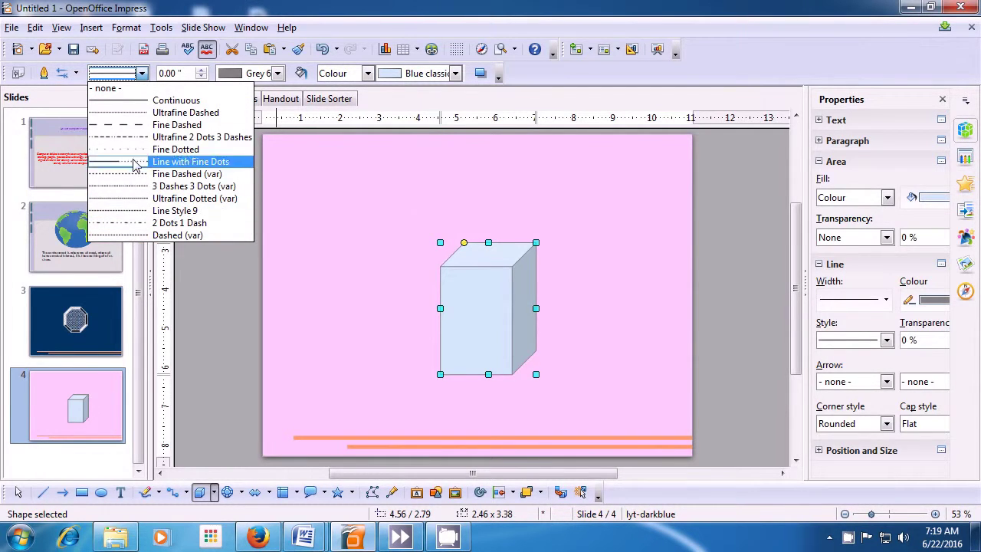
click(136, 99)
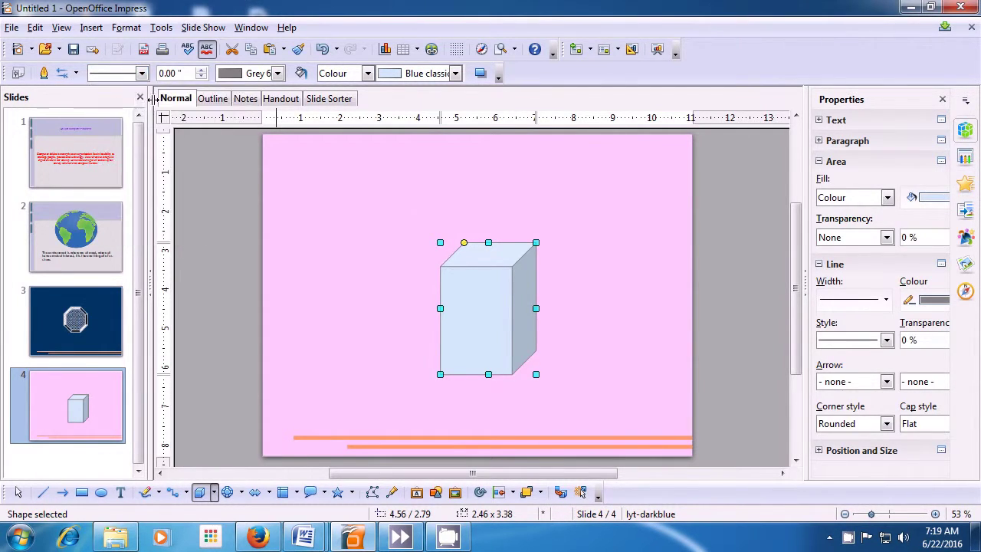
click(202, 70)
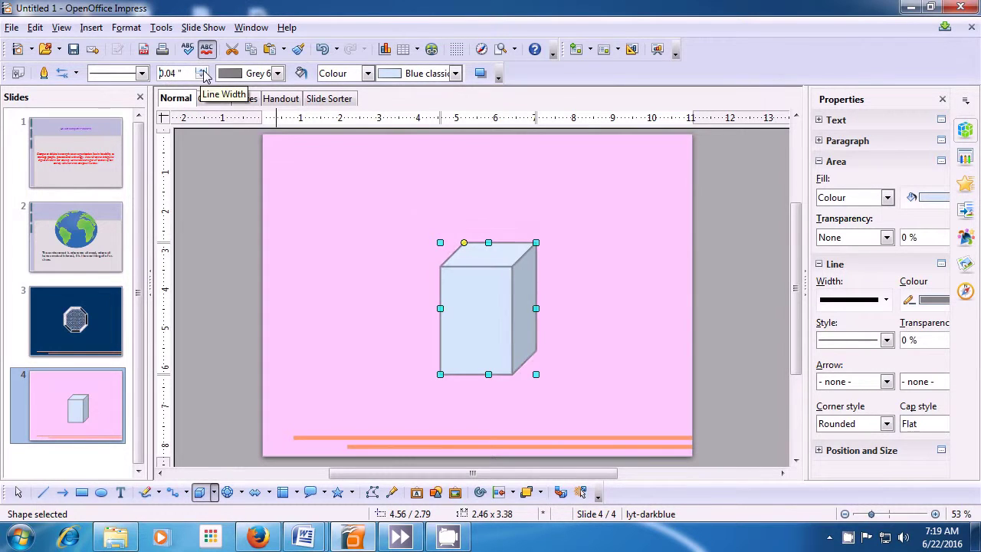
click(202, 70)
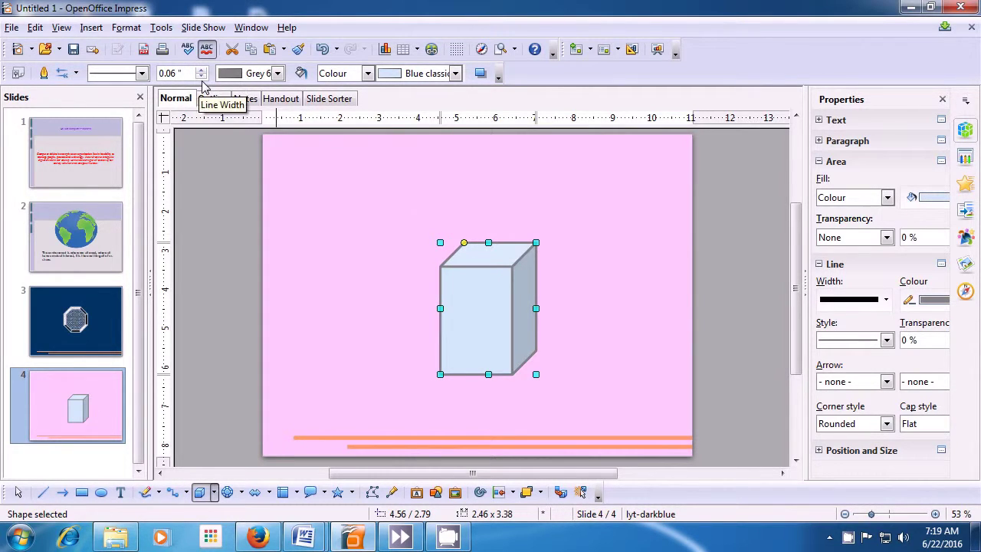
click(201, 76)
click(201, 77)
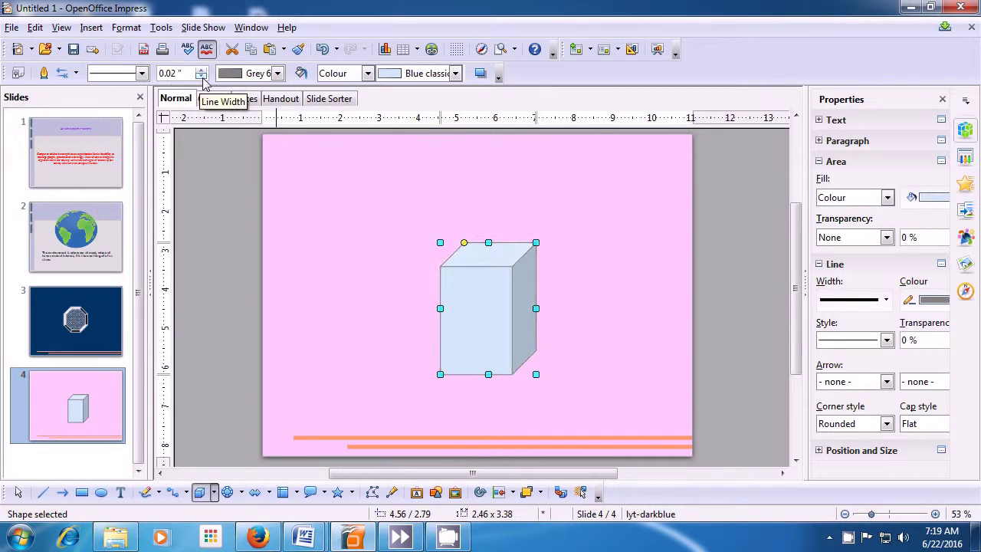
Set the cube's line colour to Red 7.
click(278, 77)
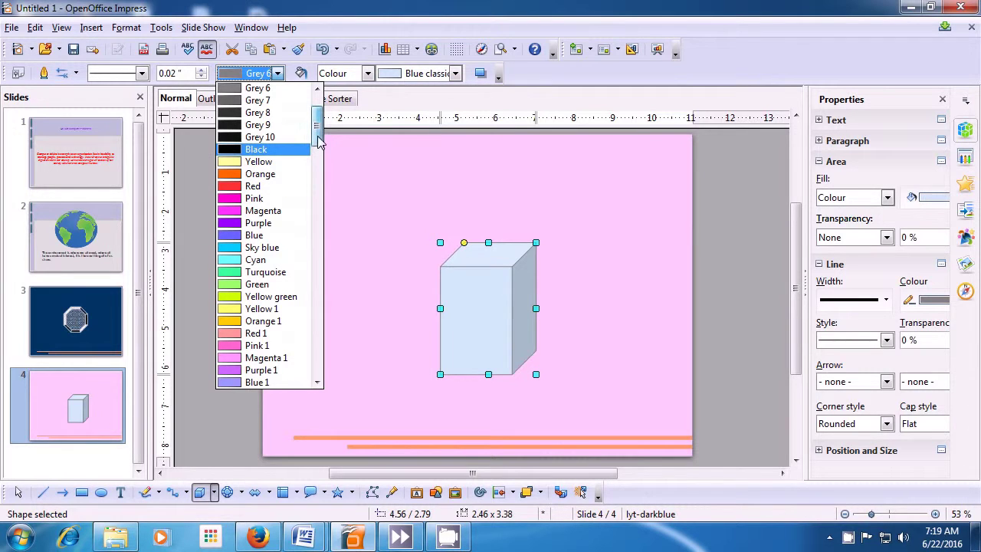
scroll(320, 165, down, 6)
drag(325, 170, 343, 289)
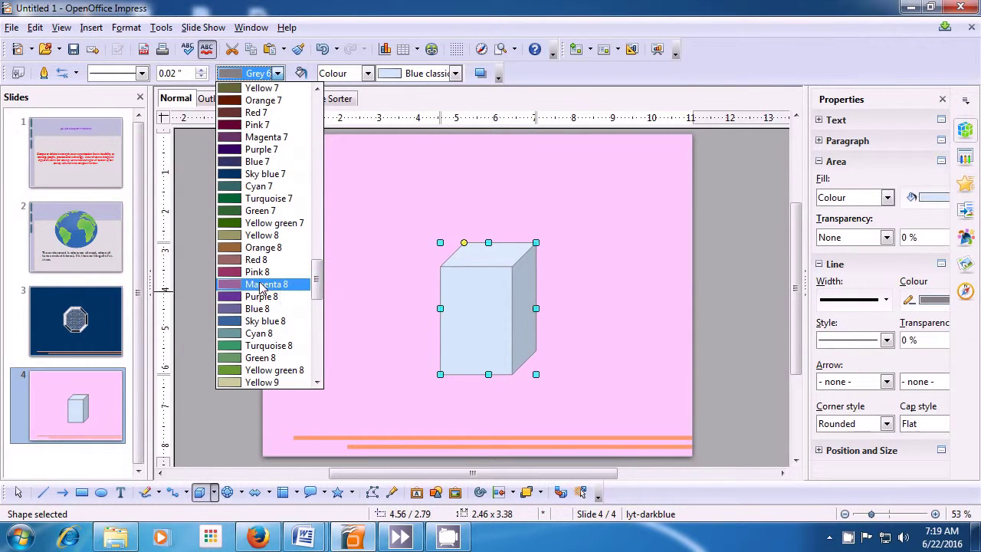
click(257, 114)
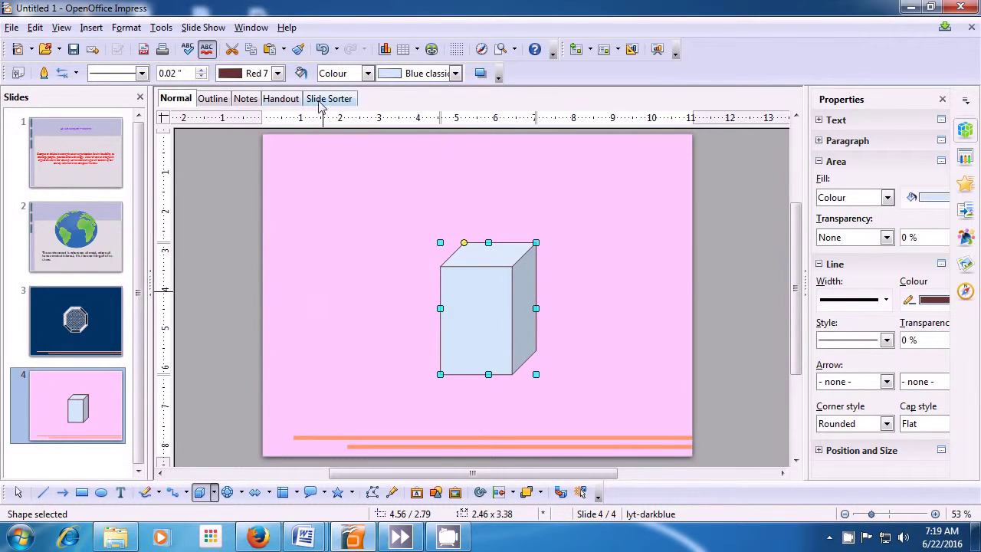
Fill the cube with the Blue Gradient 2 gradient and deselect it.
click(368, 75)
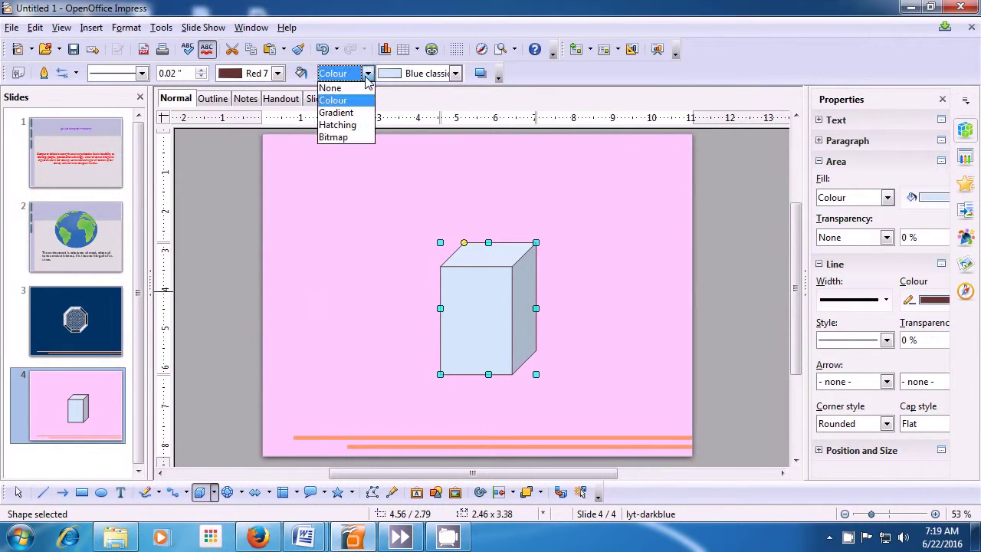
click(351, 113)
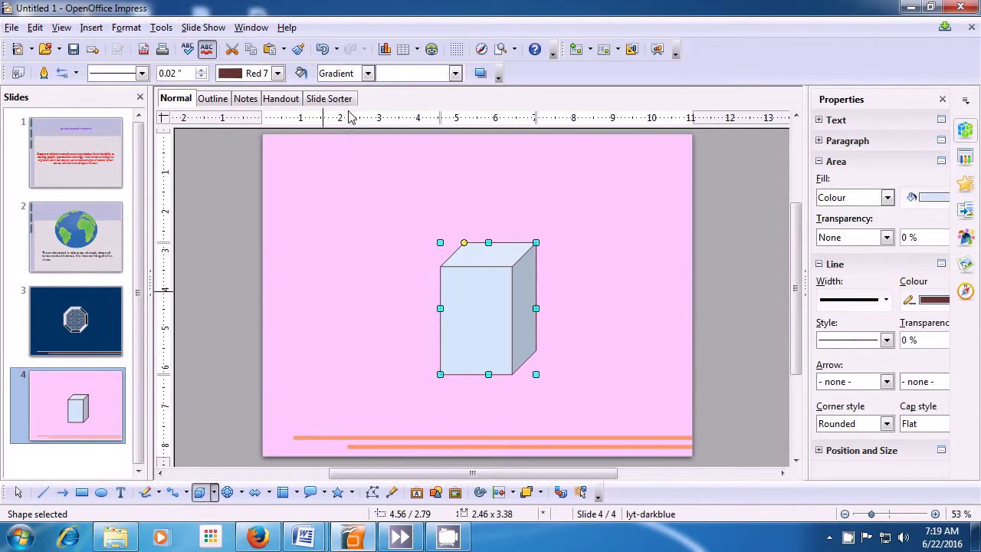
click(455, 73)
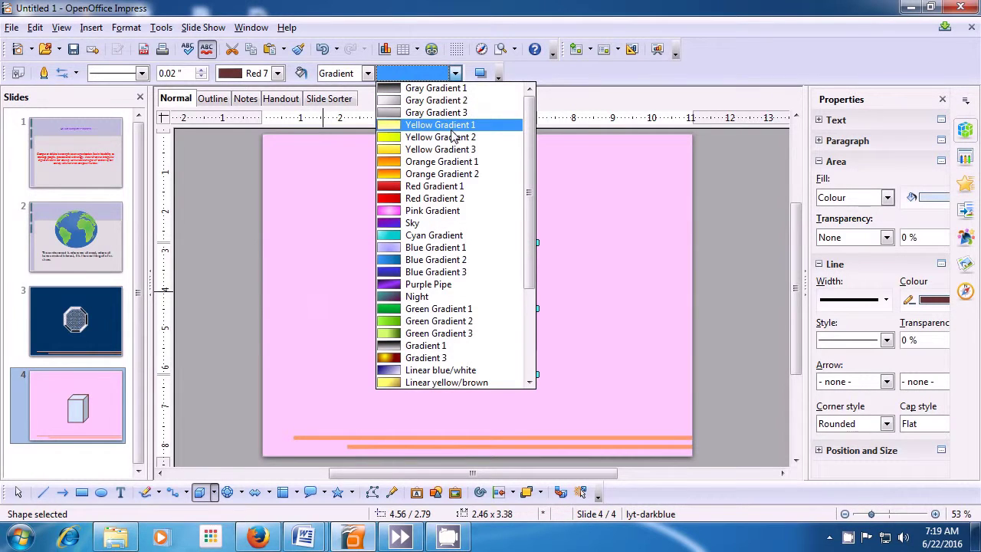
click(468, 263)
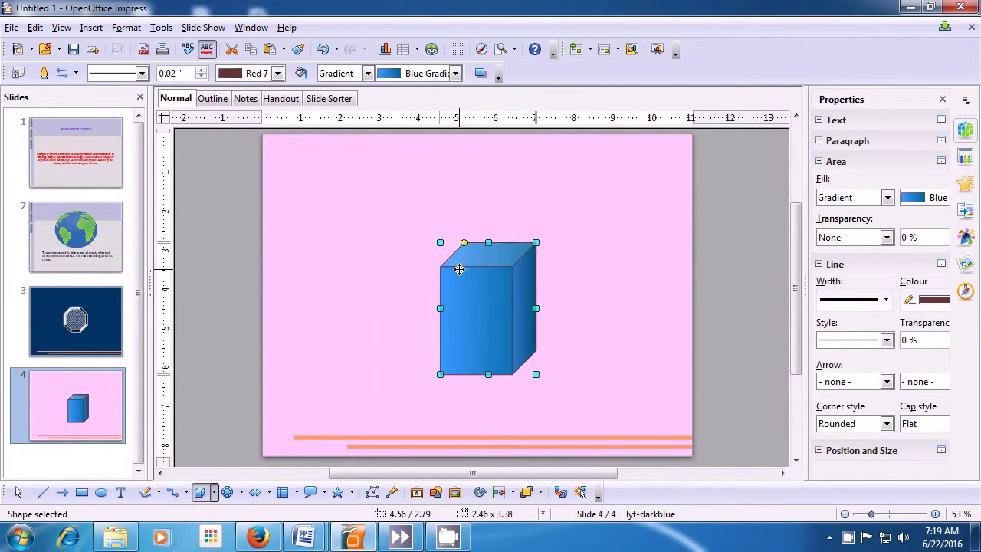
click(394, 293)
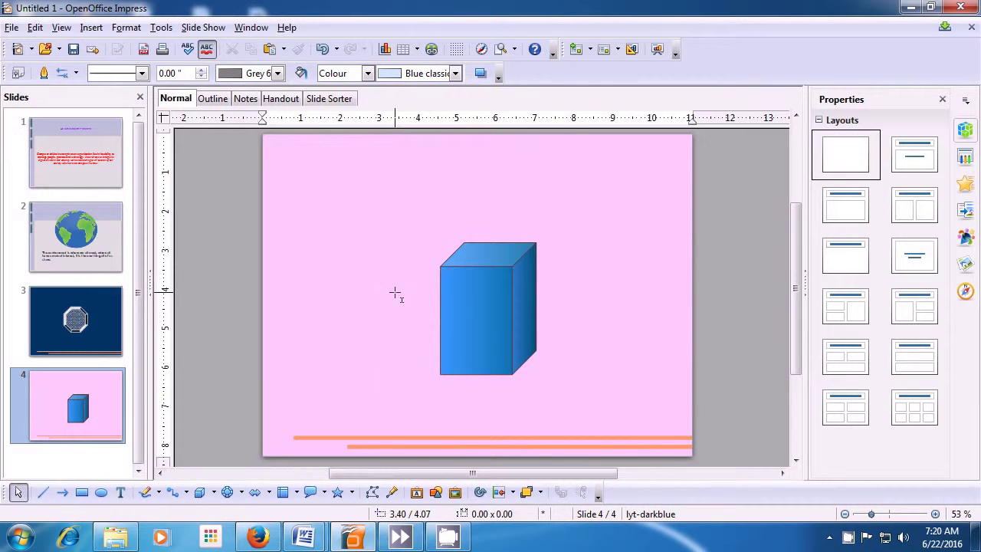
Start duplicating the cube with the number of copies set to 4.
click(486, 328)
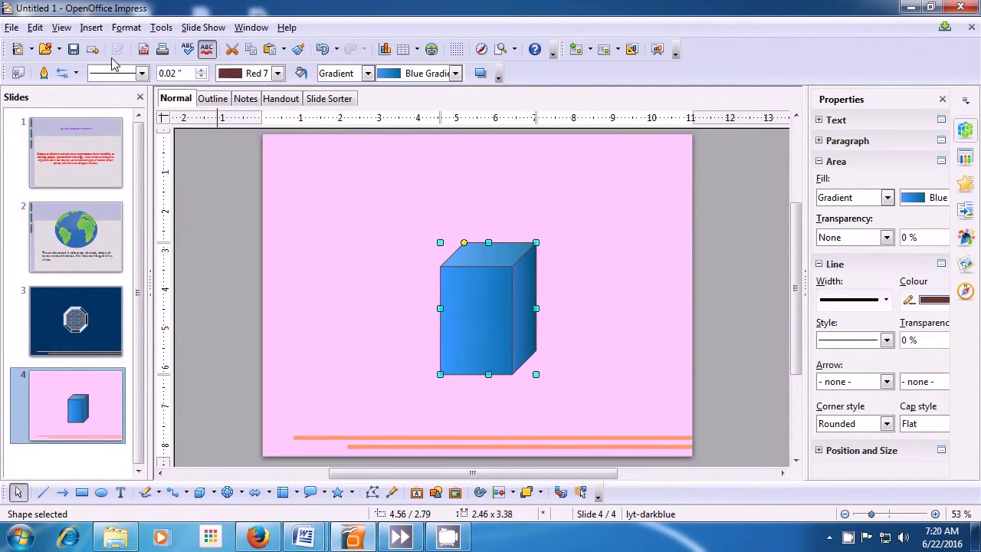
click(34, 28)
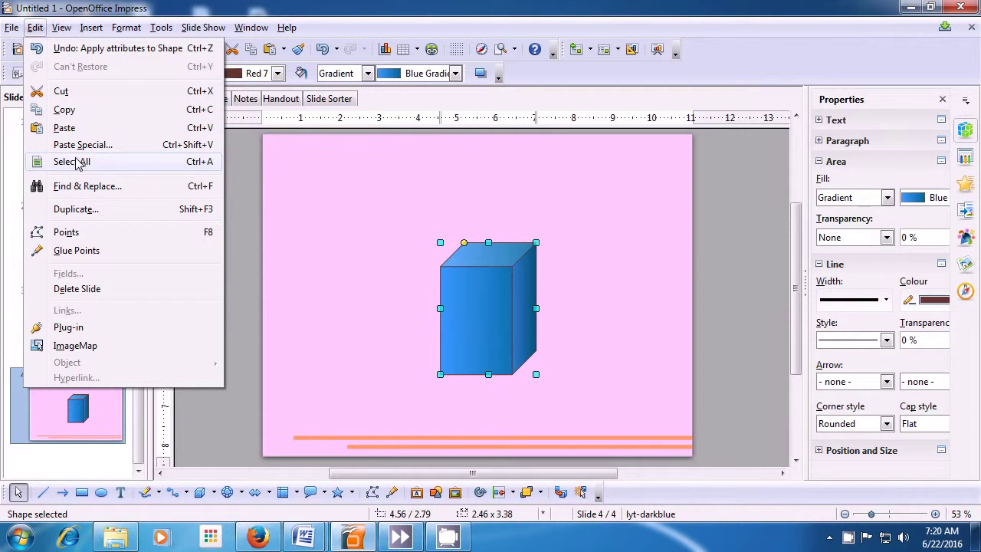
click(76, 209)
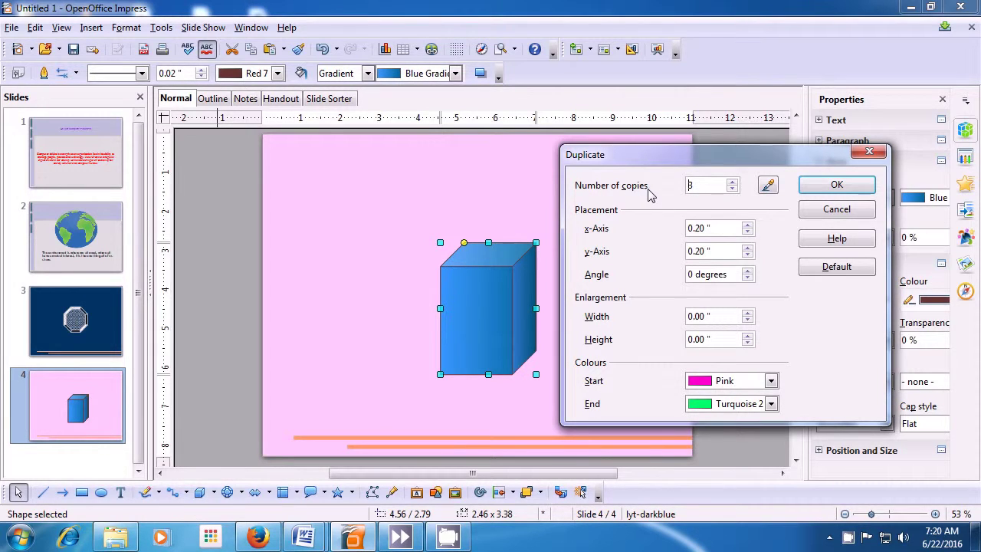
click(731, 191)
click(731, 191)
Set the duplicates' start colour to Blue 2 and end colour to Orange, and create the 4 copies of the cube.
click(770, 382)
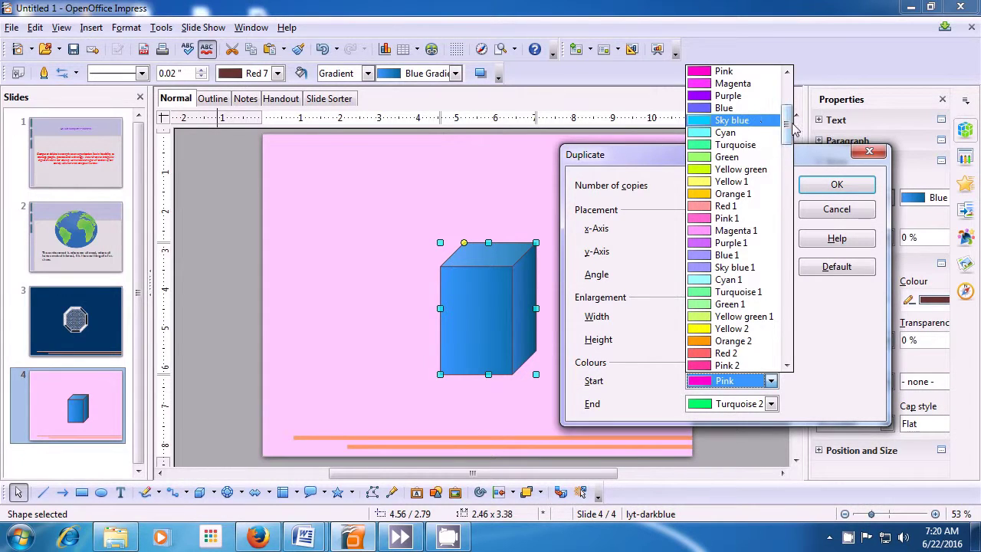
drag(790, 122, 786, 157)
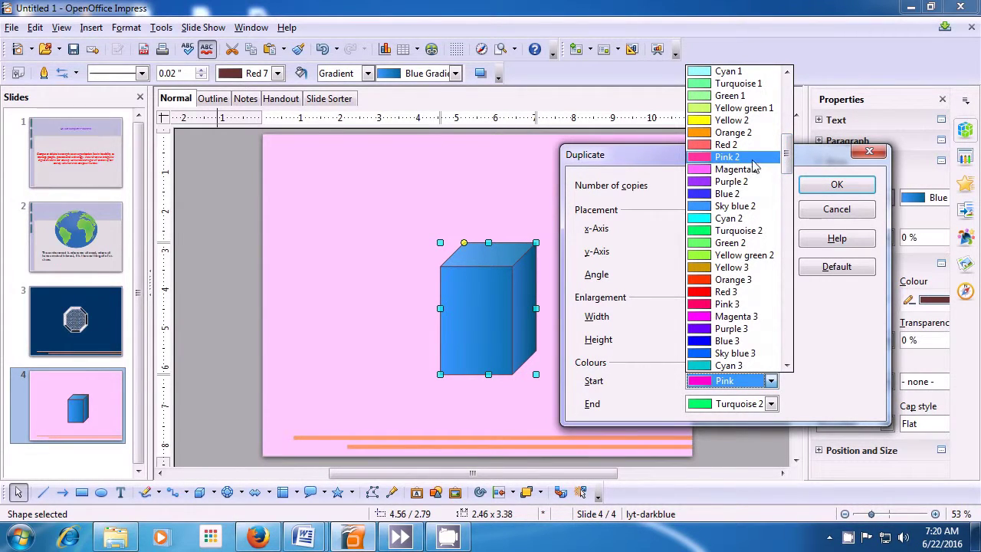
click(734, 194)
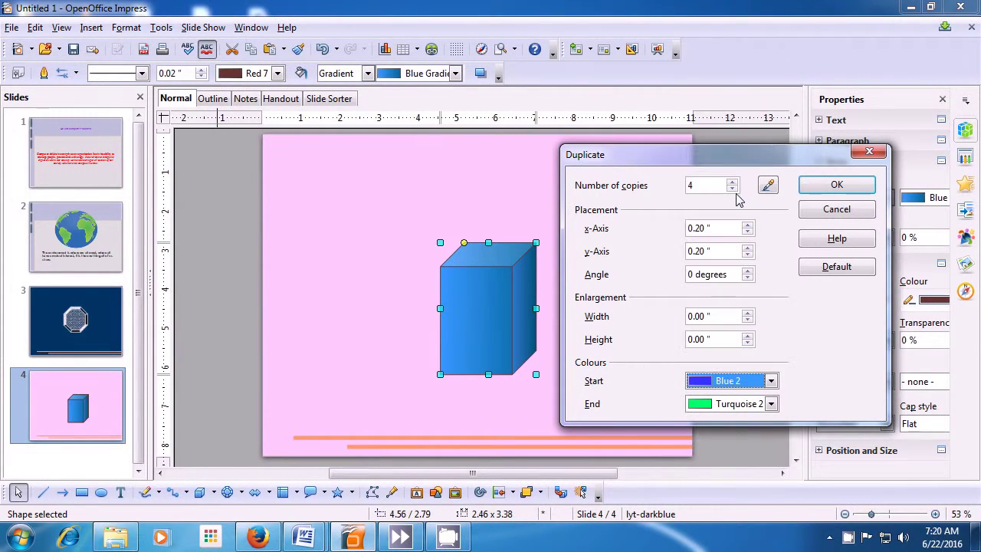
click(771, 404)
drag(787, 337, 787, 307)
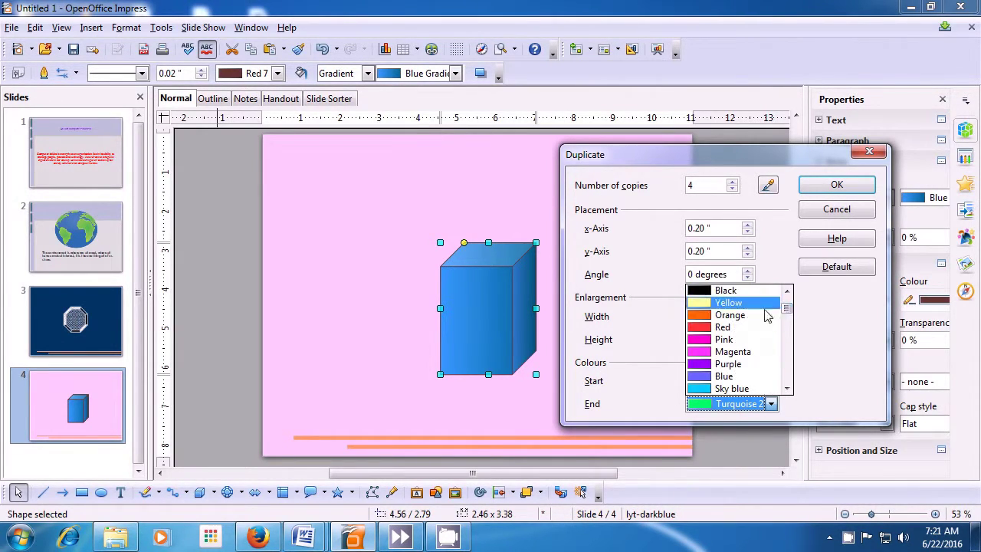
click(723, 316)
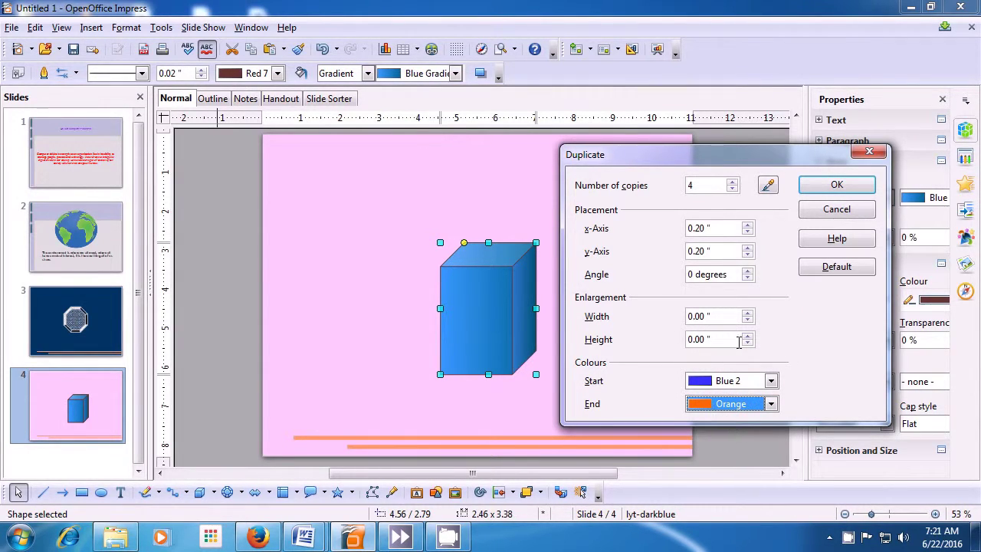
click(818, 186)
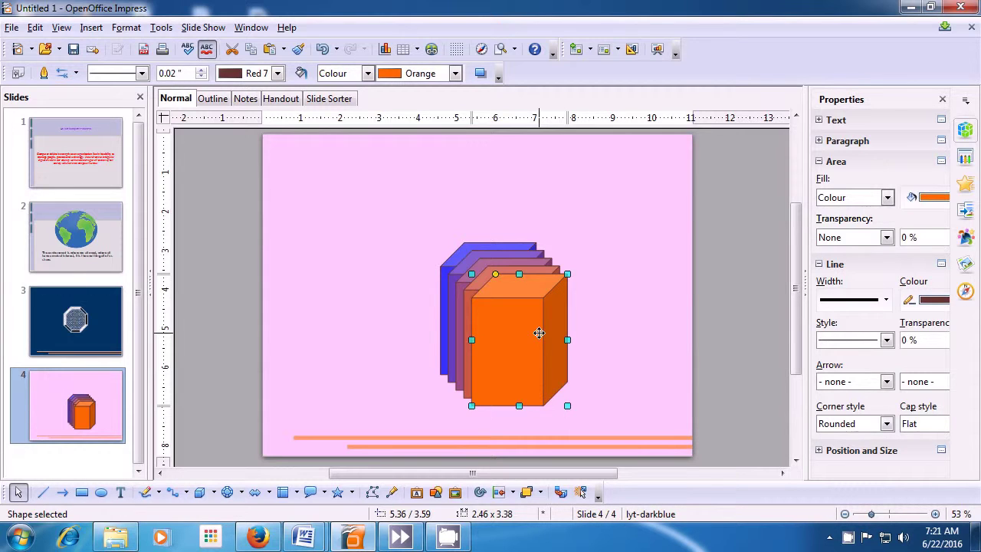
Spread the four duplicated cubes to the corners of slide 4 around the blue cube, one in each corner.
drag(539, 333, 645, 203)
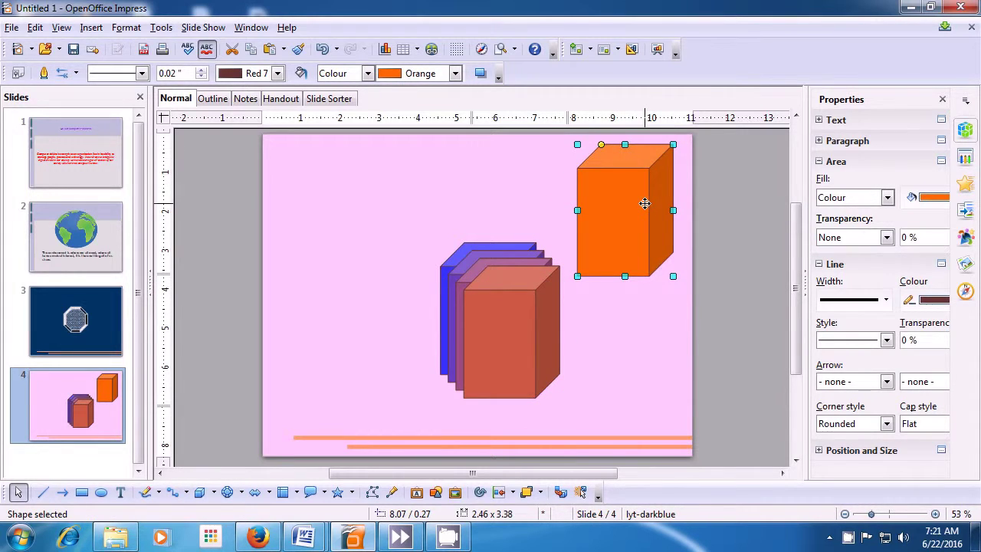
click(544, 312)
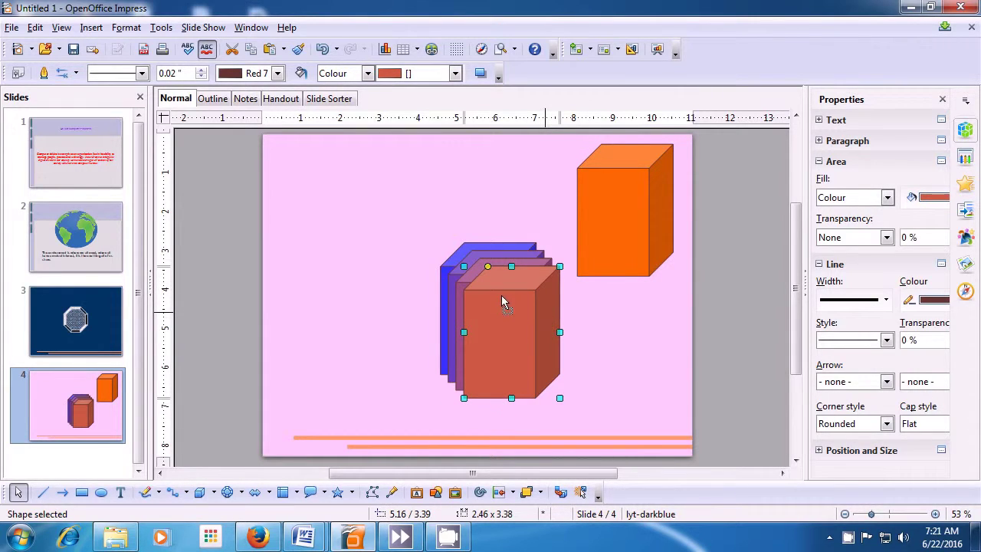
drag(502, 301, 367, 220)
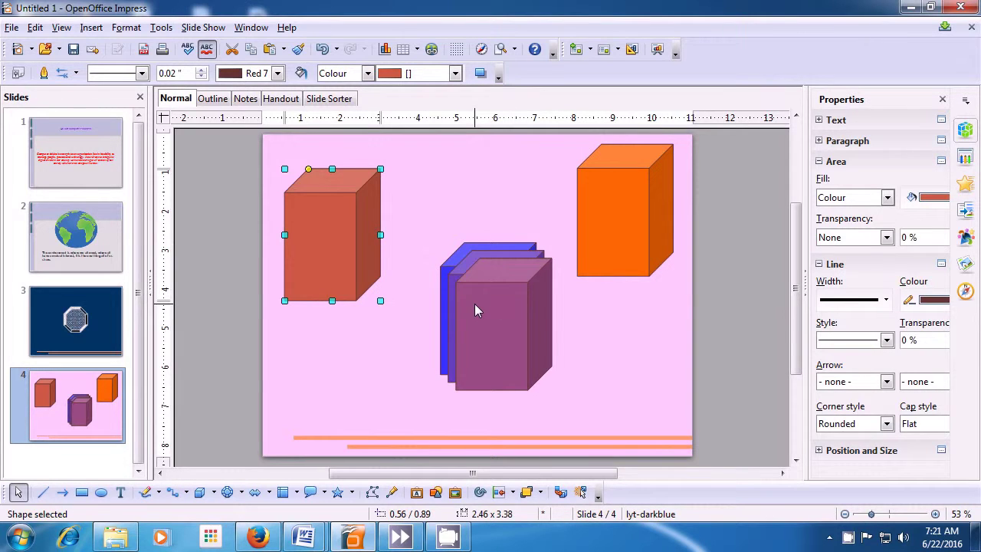
drag(475, 305, 598, 350)
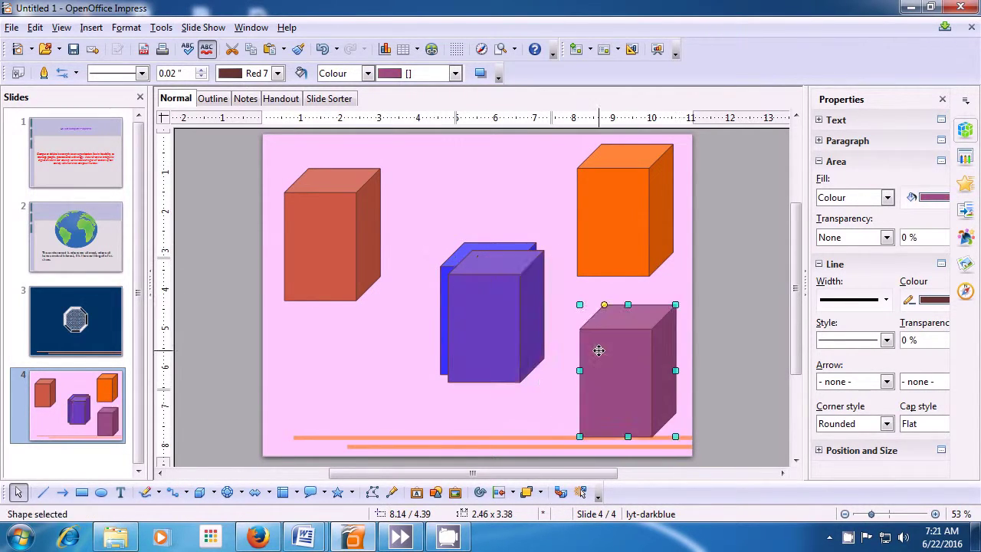
drag(504, 317, 341, 379)
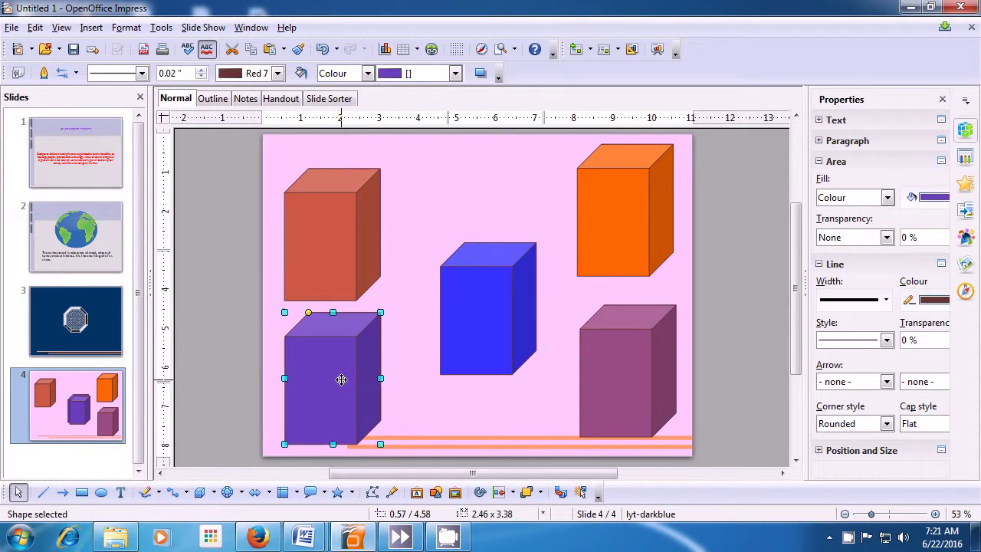
drag(329, 263, 330, 226)
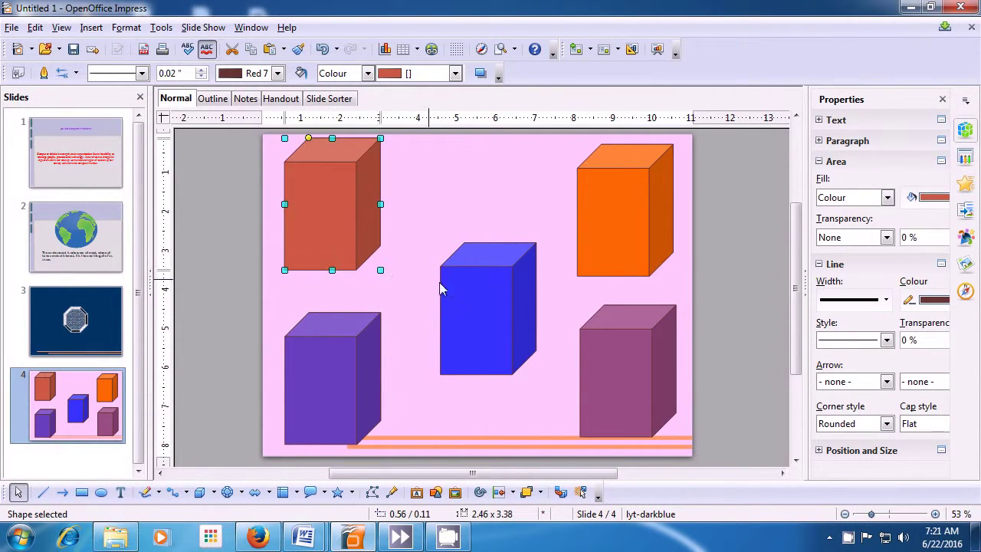
click(460, 400)
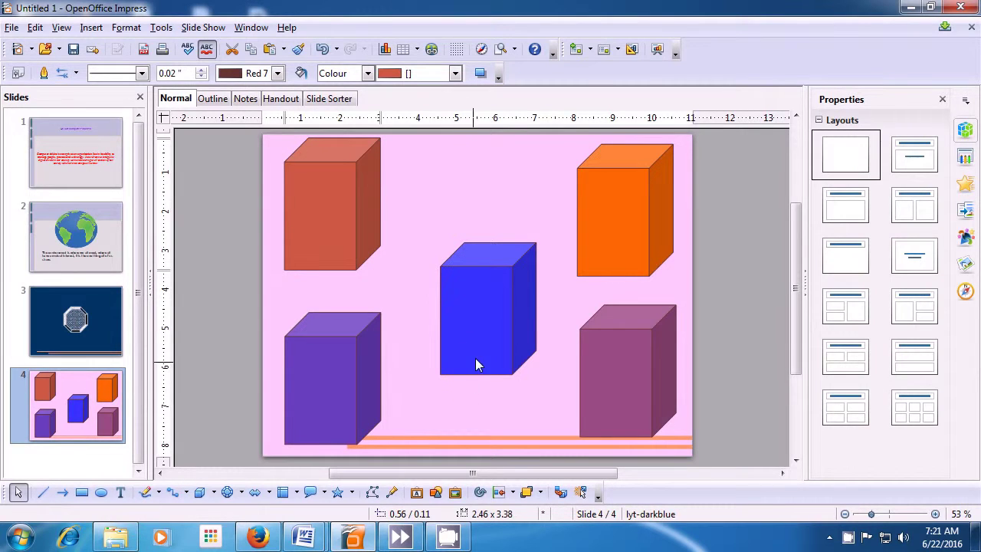
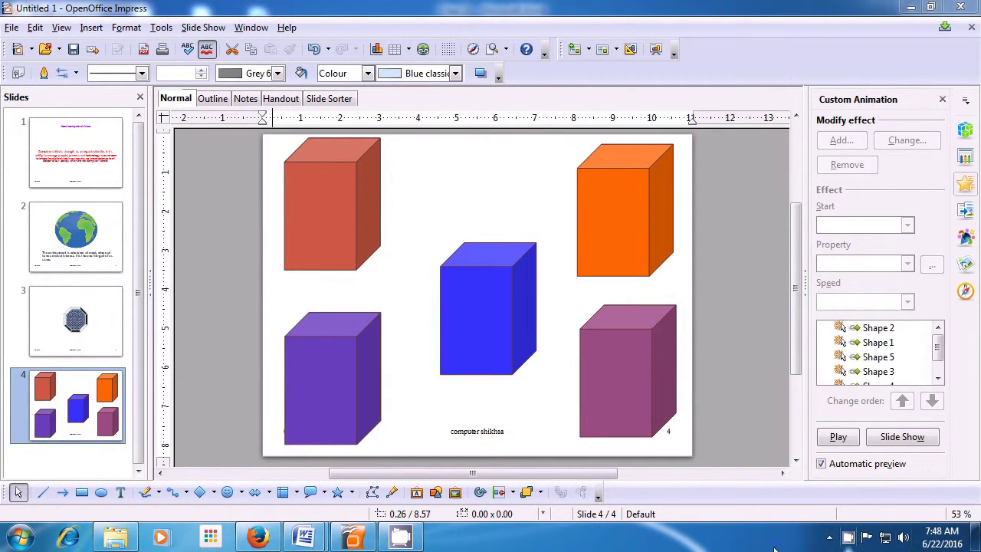
Insert a text-form document hyperlink to impress.odp from the Desktop on slide 3, the octagon slide.
mouse_move(63, 426)
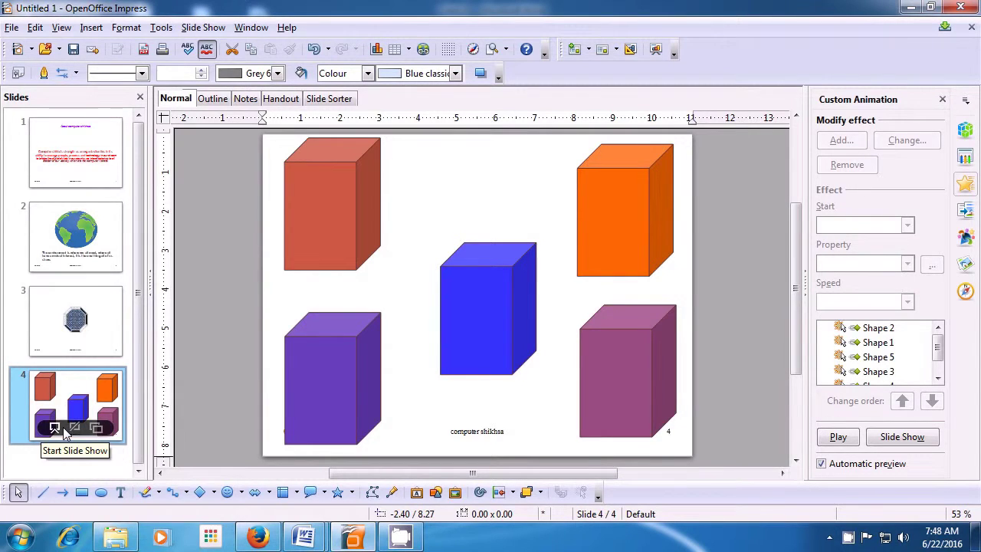
click(72, 341)
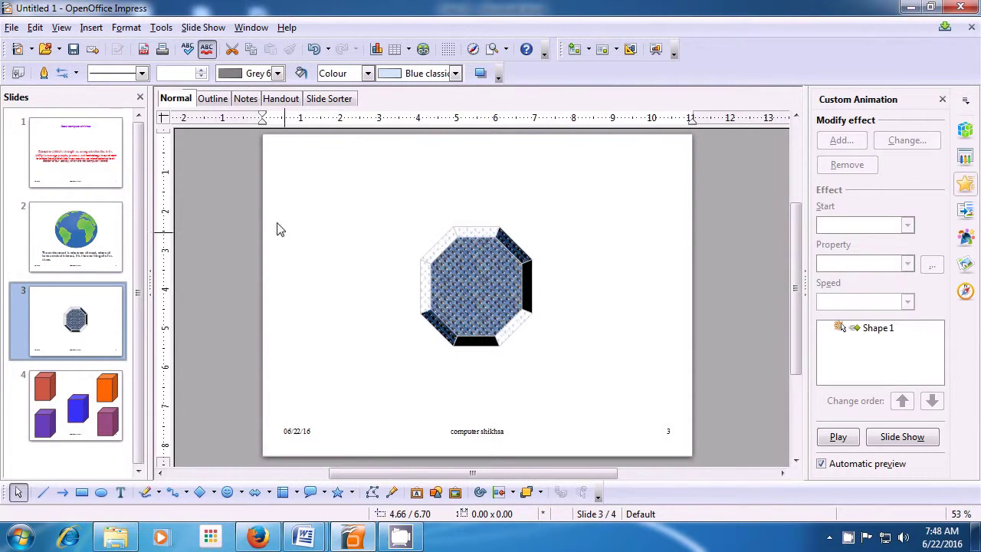
click(90, 30)
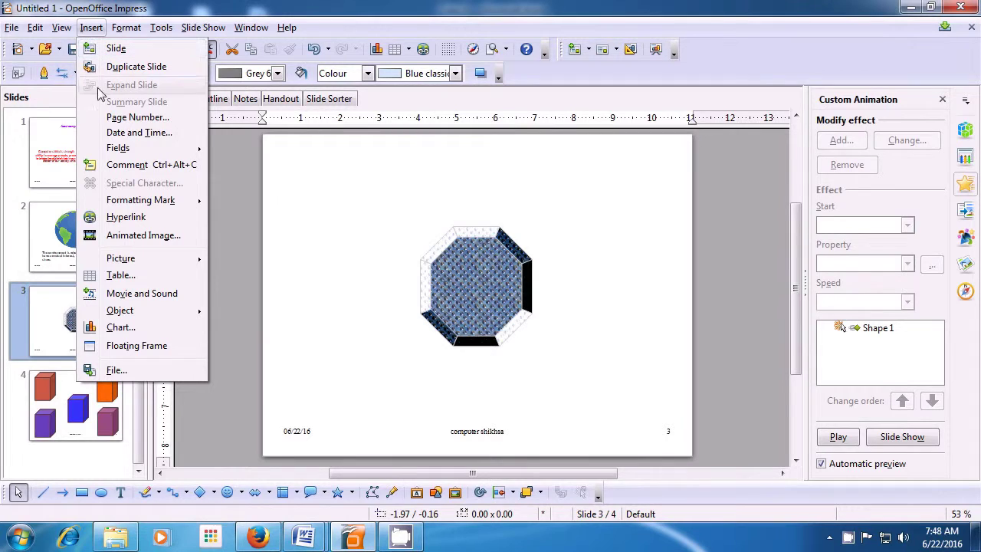
click(125, 218)
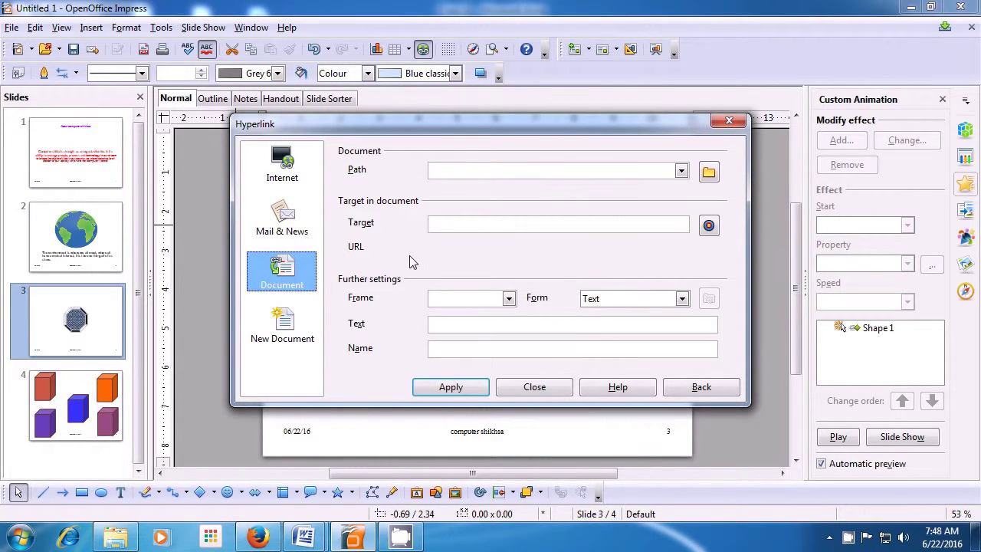
click(709, 174)
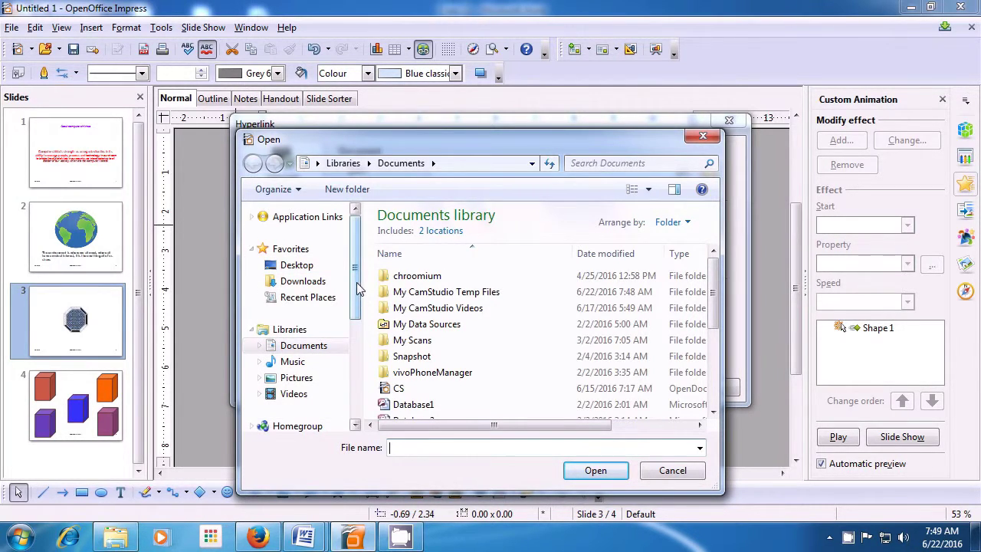
mouse_move(358, 281)
mouse_down()
mouse_move(354, 400)
mouse_move(361, 289)
mouse_up()
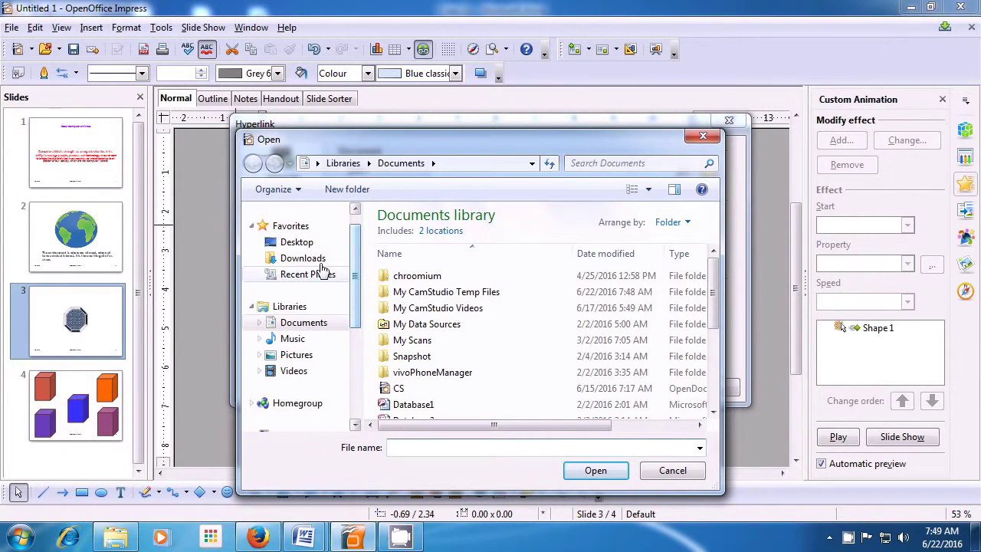
click(298, 244)
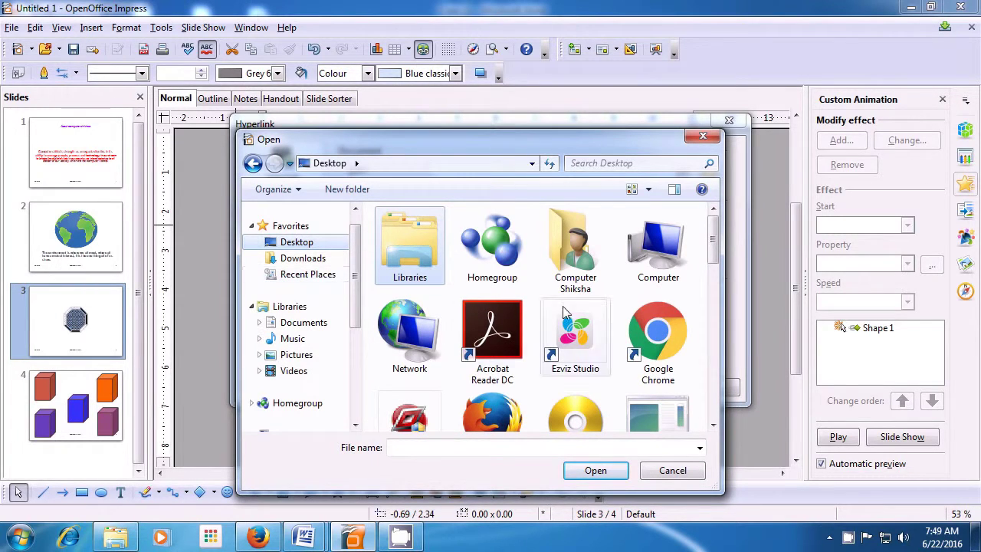
drag(717, 262, 684, 389)
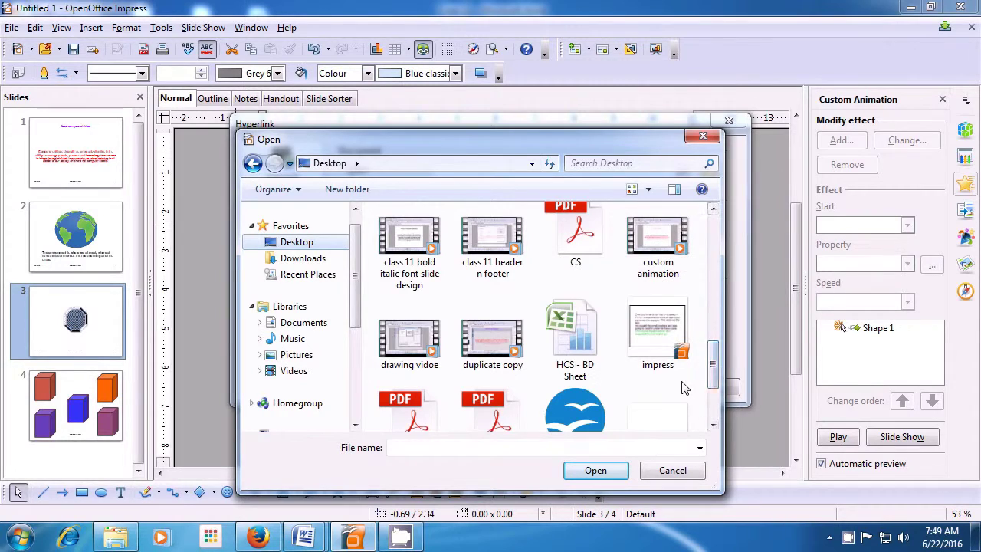
click(666, 344)
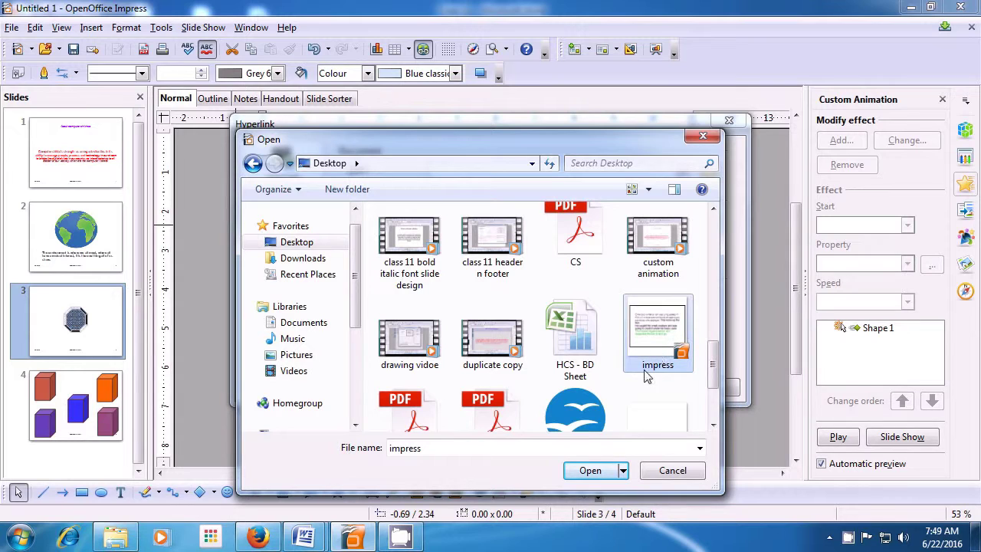
click(590, 471)
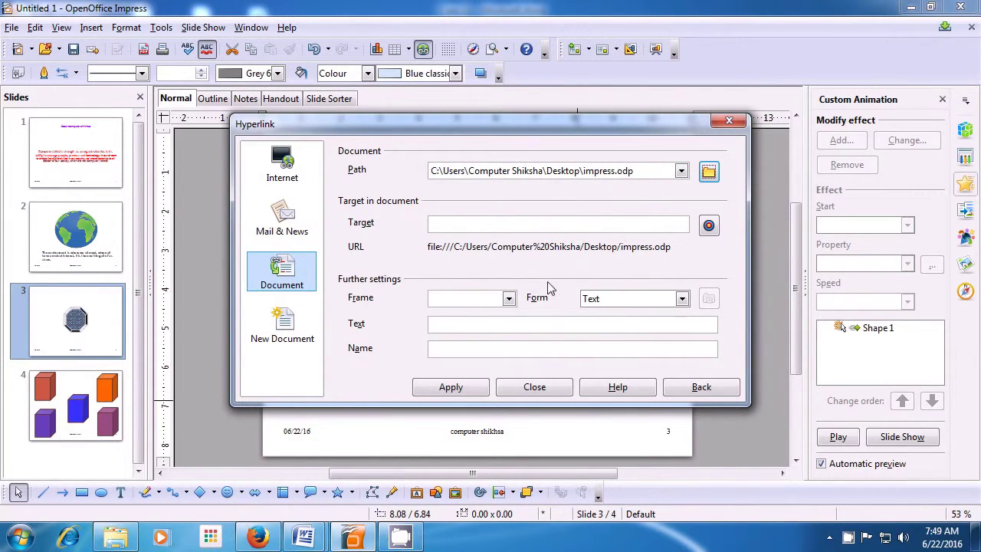
click(455, 389)
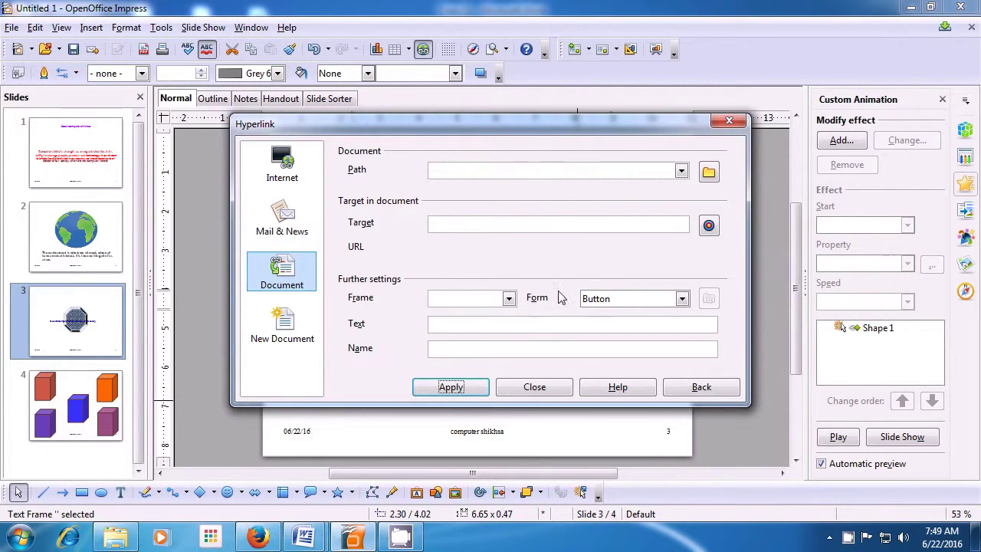
Choose impress.odp from the Desktop again as the link's document, apply it and close the Hyperlink dialog.
click(708, 171)
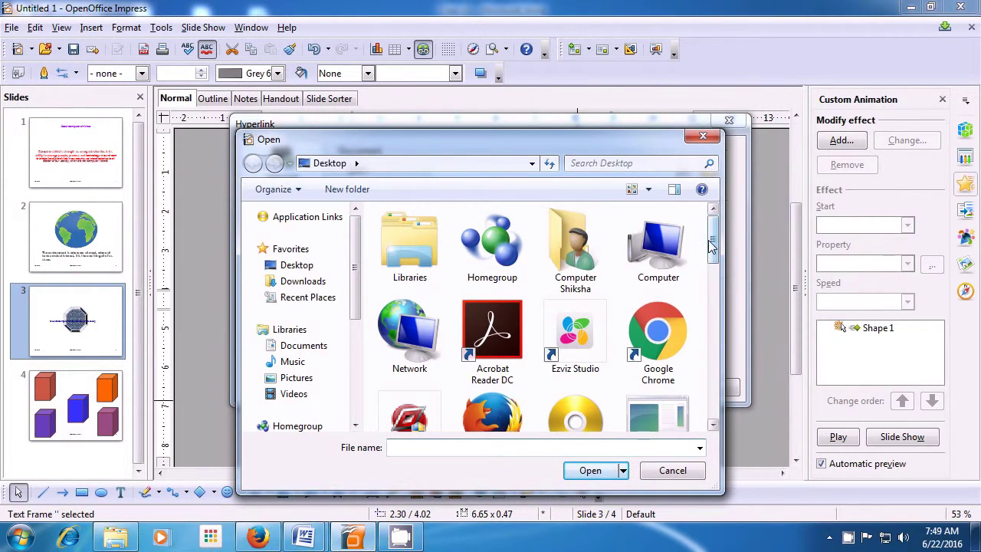
drag(711, 244, 704, 376)
click(657, 326)
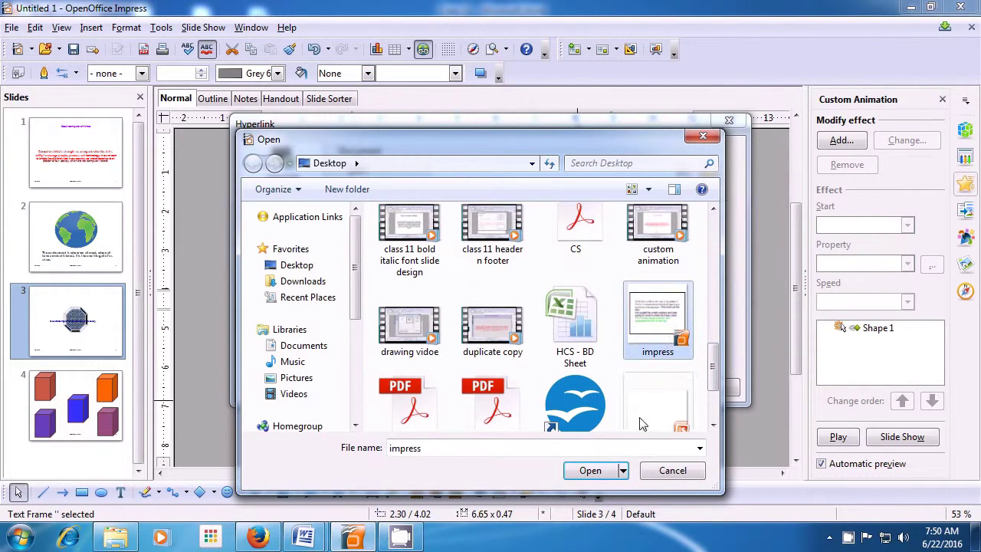
click(597, 475)
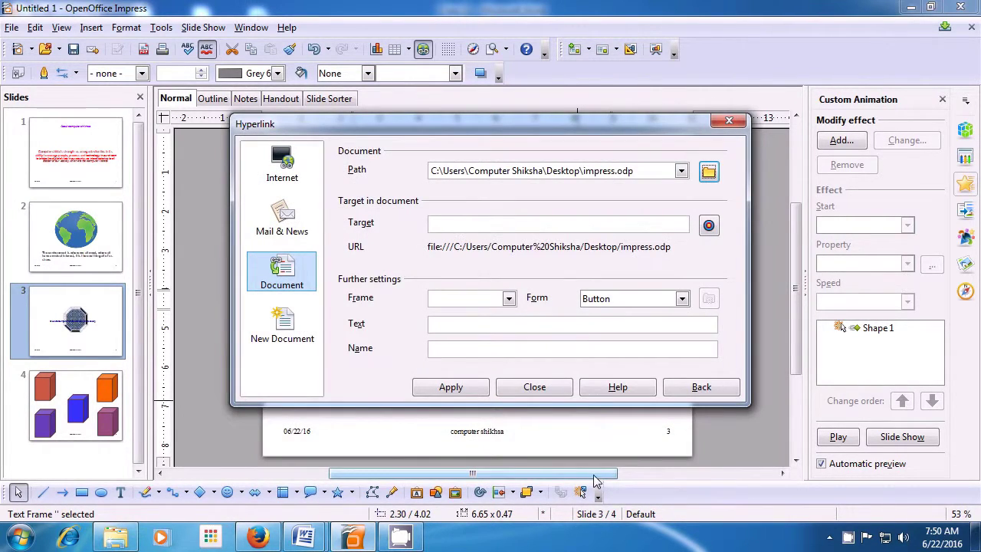
click(449, 389)
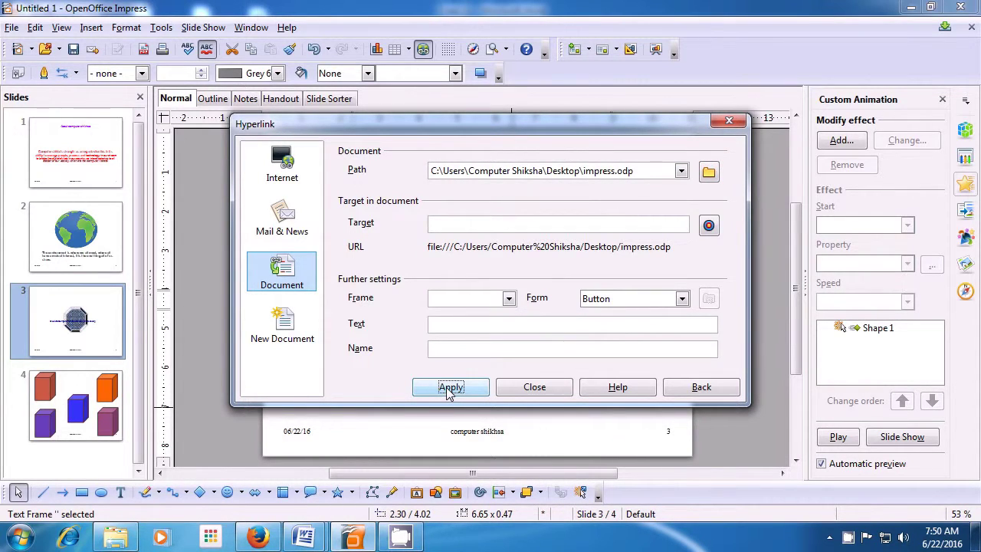
click(530, 390)
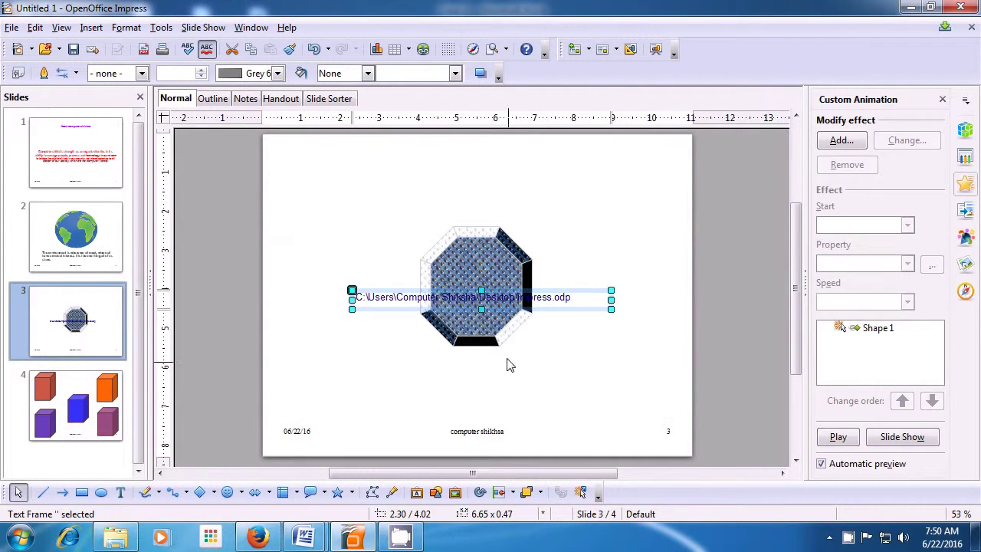
Move the hyperlink text below the octagon, and test it by opening the linked presentation and closing that again.
drag(465, 310, 473, 392)
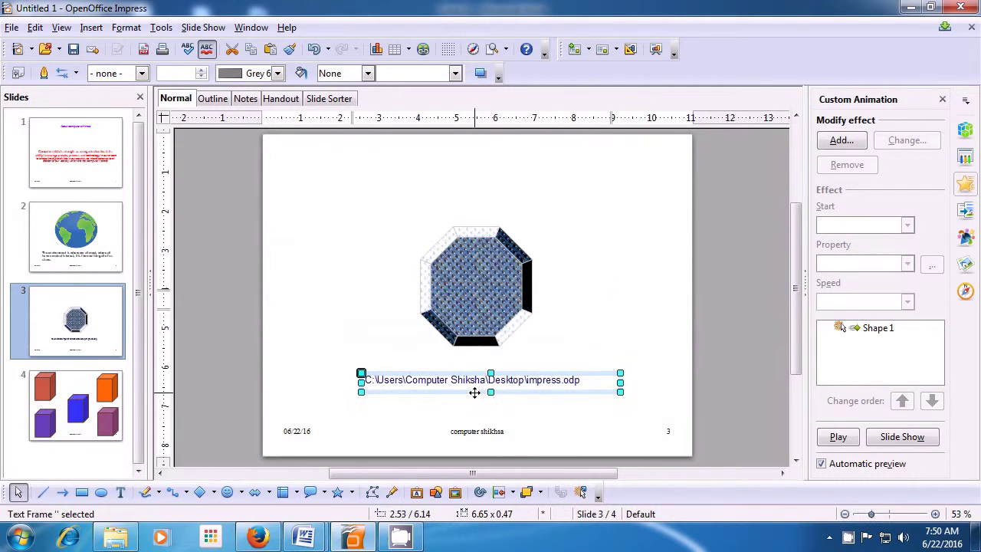
click(456, 410)
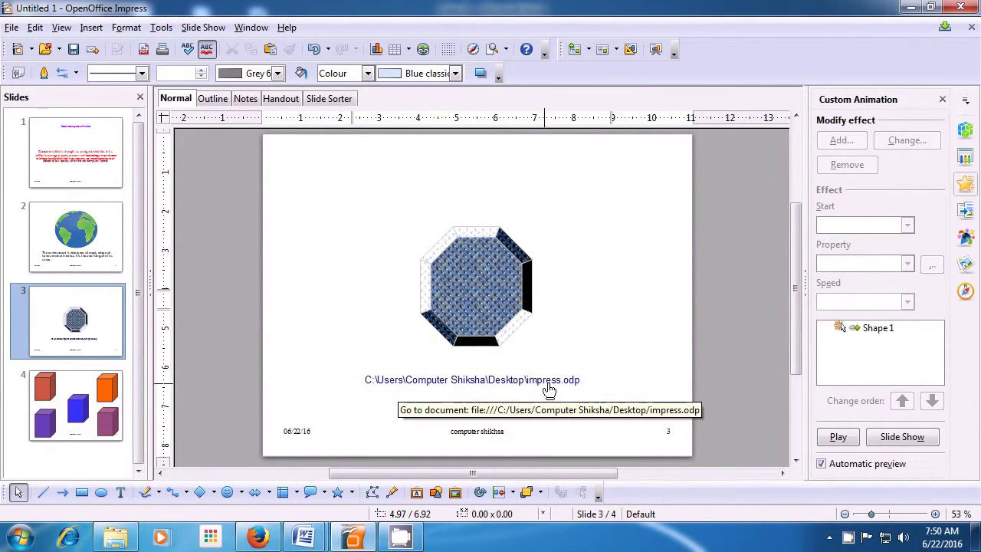
click(463, 383)
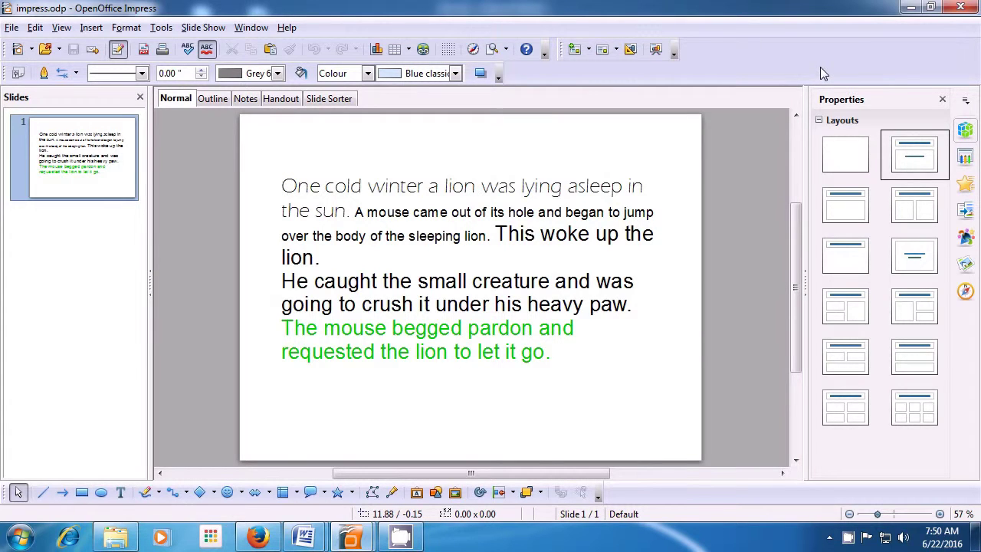
click(963, 11)
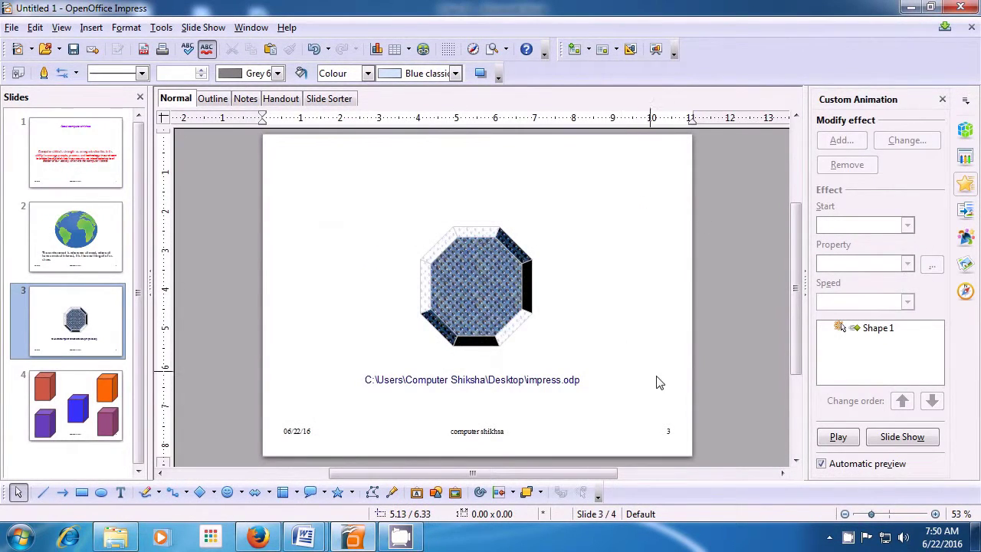
right_click(843, 539)
click(877, 504)
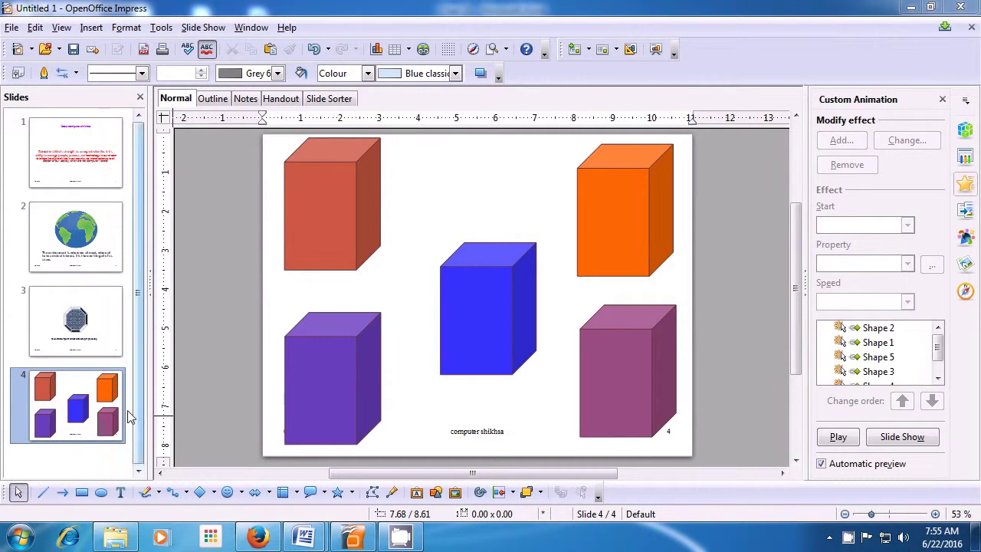
Look back through slides 3 and 2 to slide 1, and start a PDF export of the presentation with the offered options.
click(72, 322)
click(65, 259)
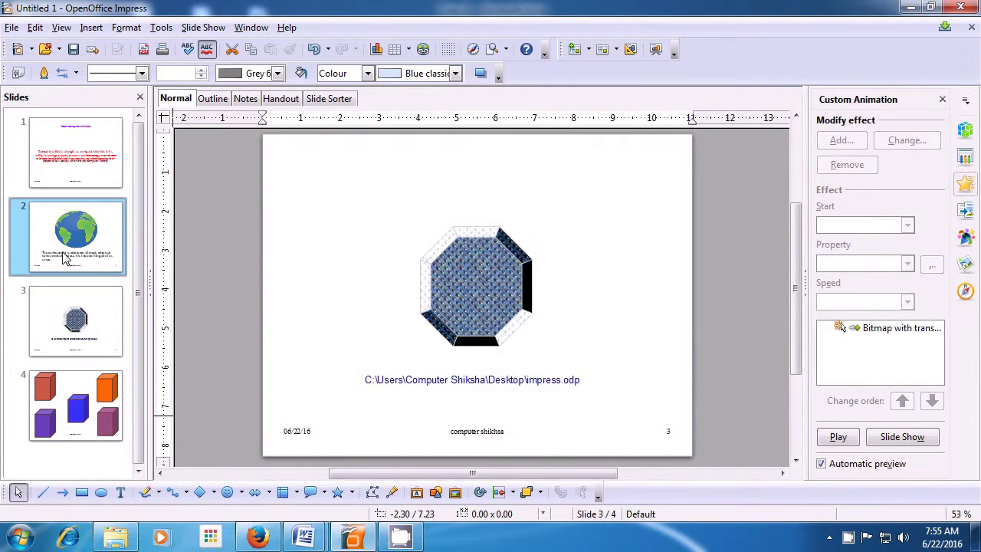
click(69, 172)
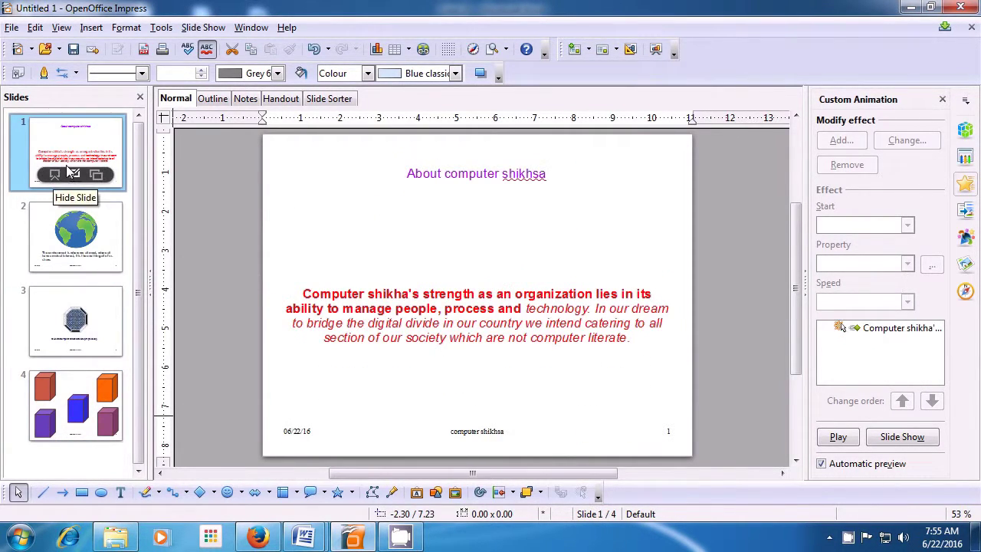
click(14, 28)
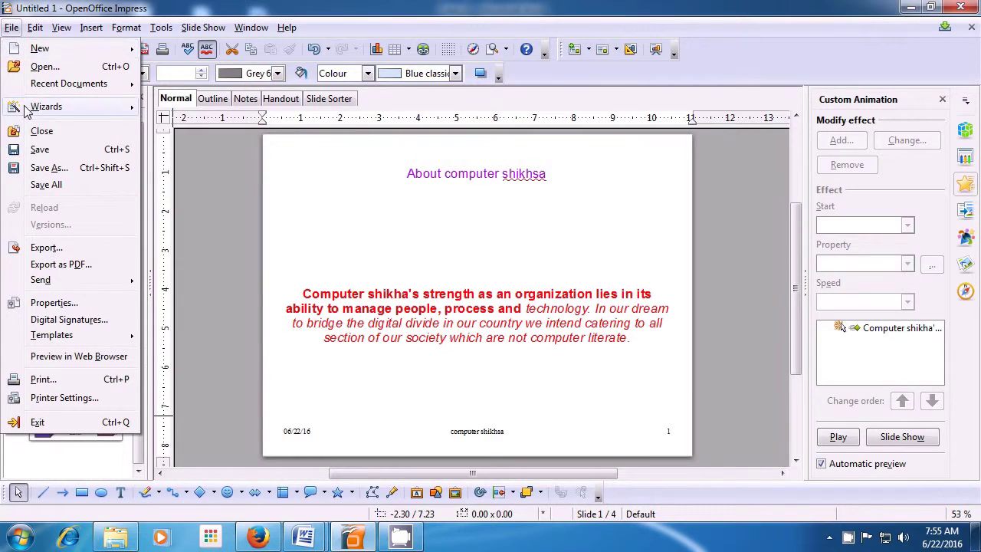
click(48, 264)
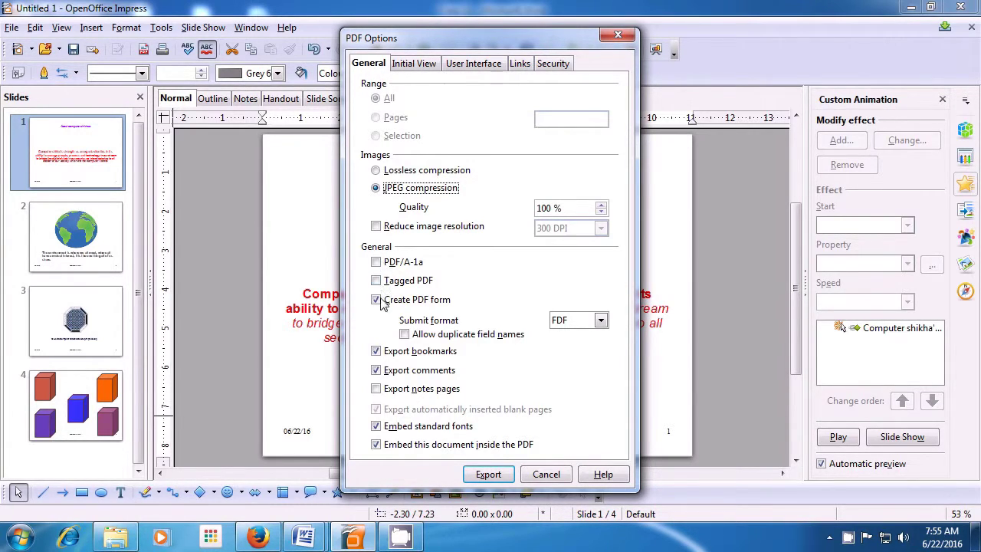
click(485, 476)
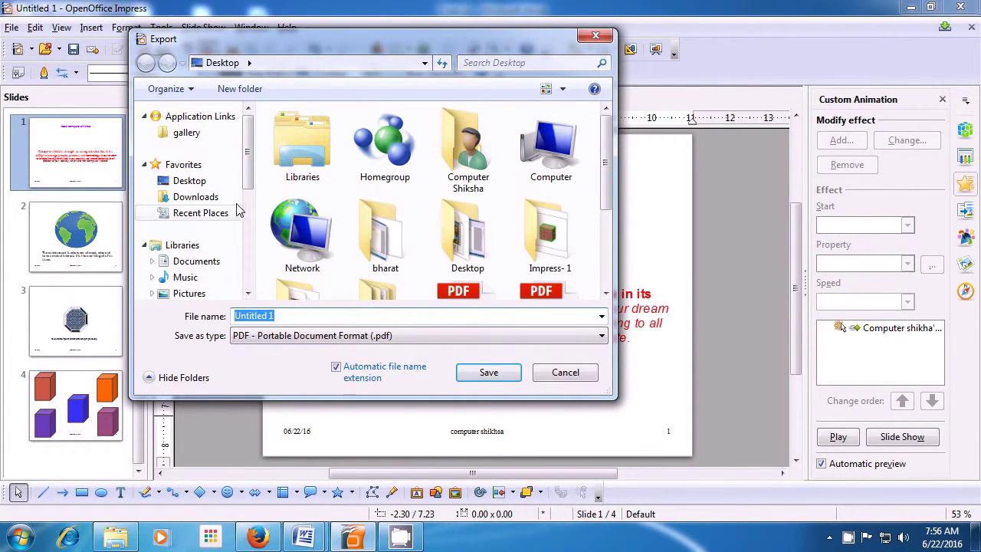
drag(248, 178, 248, 247)
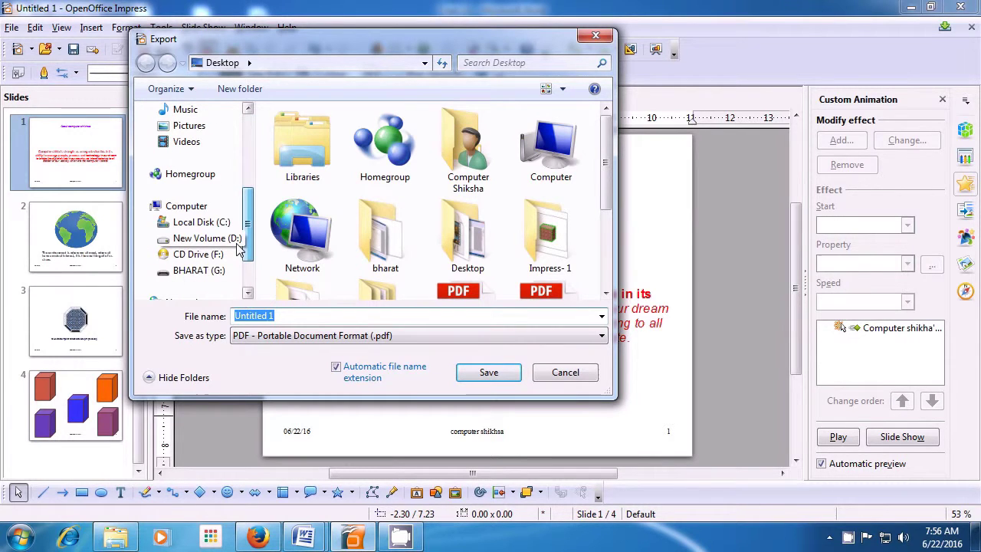
click(188, 207)
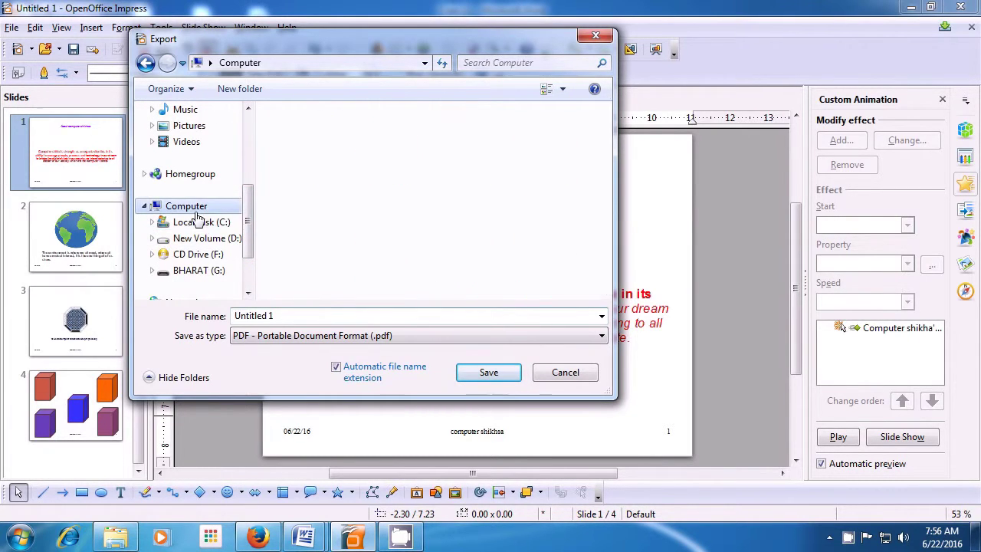
click(190, 174)
click(186, 143)
click(189, 125)
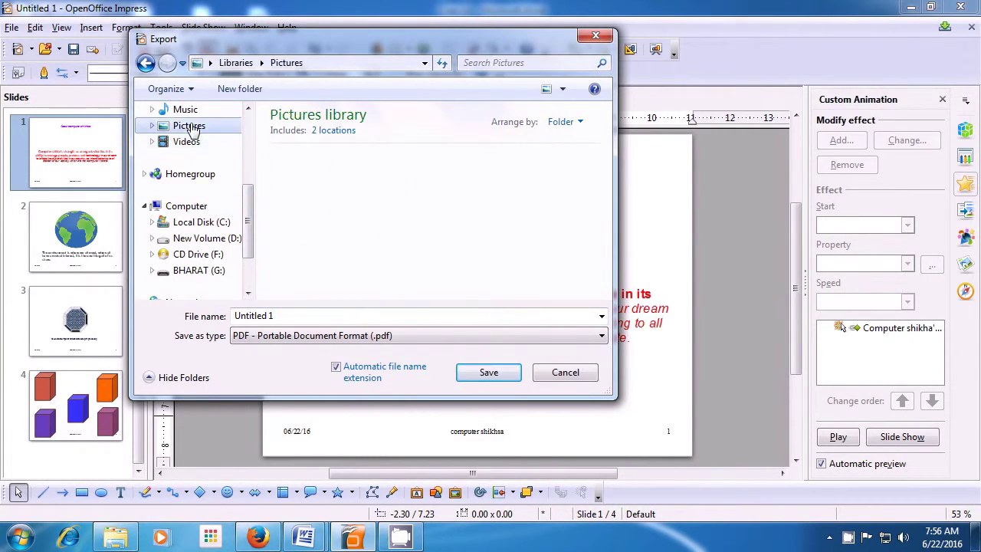
click(185, 109)
drag(247, 204, 256, 138)
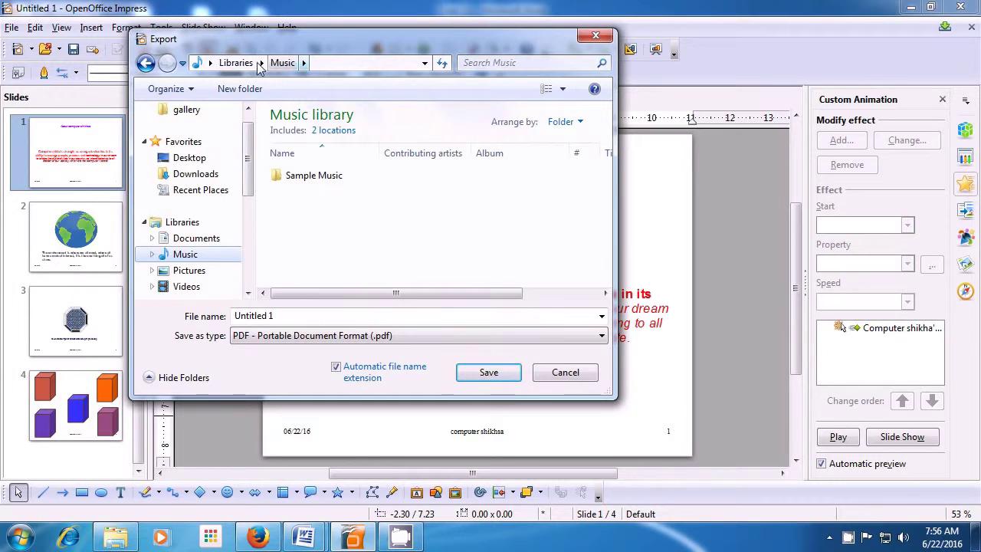
Choose the Desktop as the export location and save the PDF under the file name computer shikhsa1.
click(209, 64)
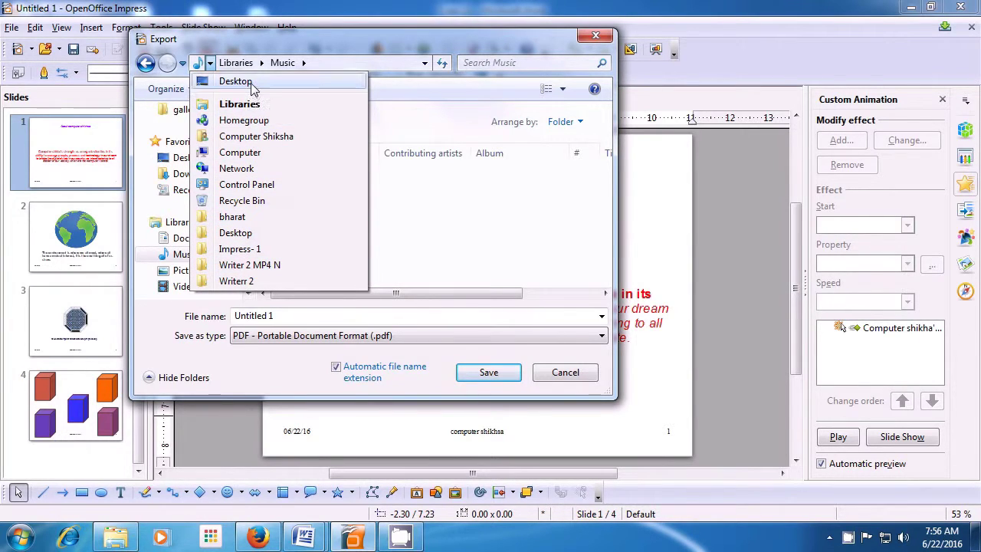
click(236, 81)
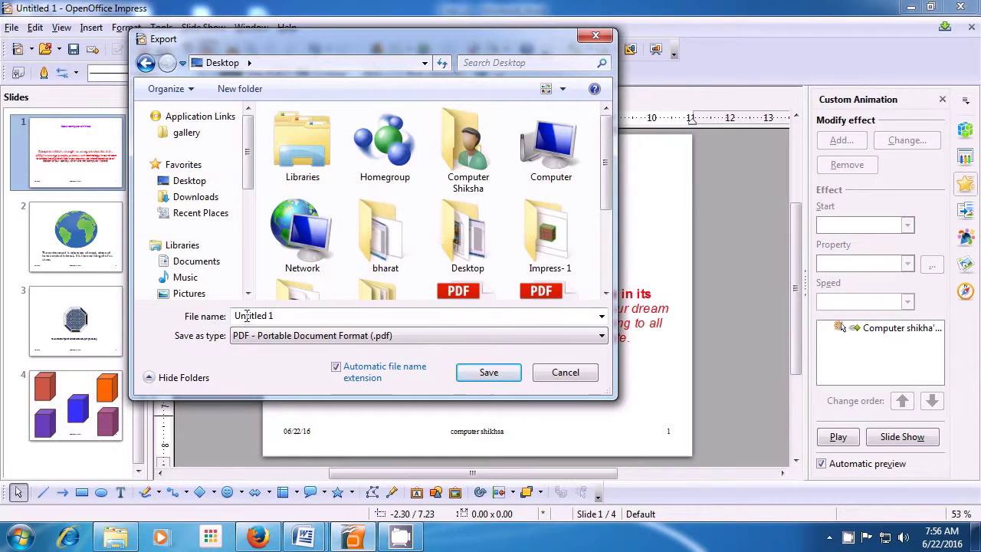
double_click(289, 316)
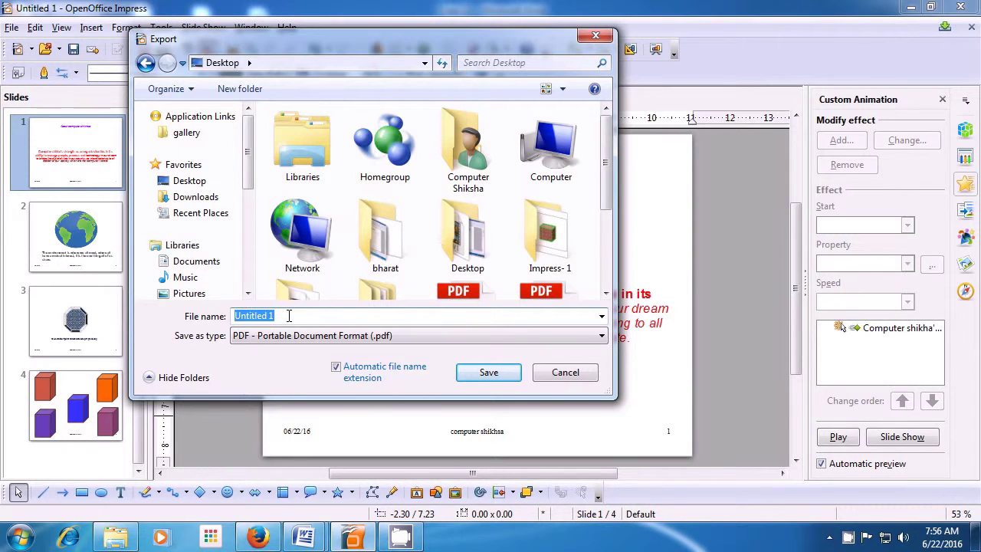
key(BackSpace)
text(co)
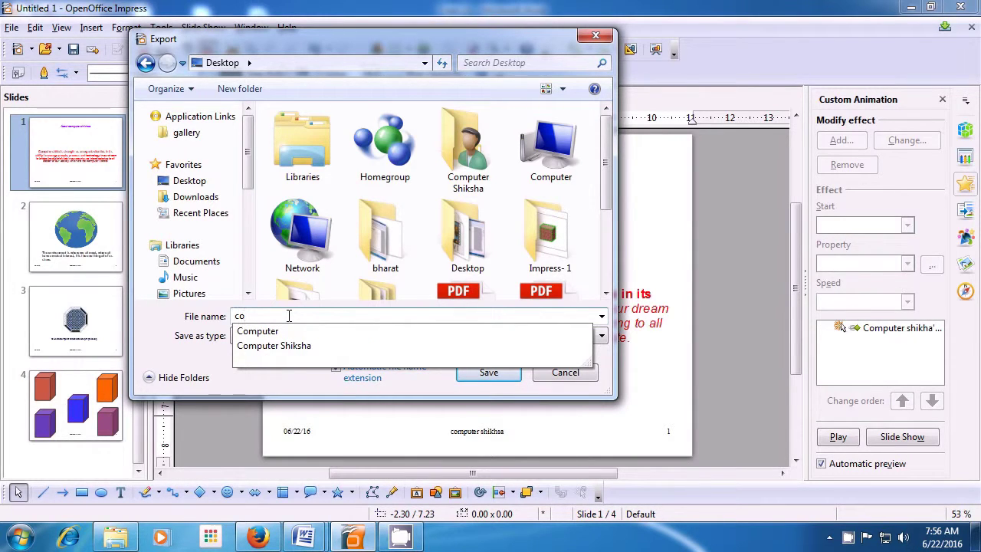
text(mputer shi)
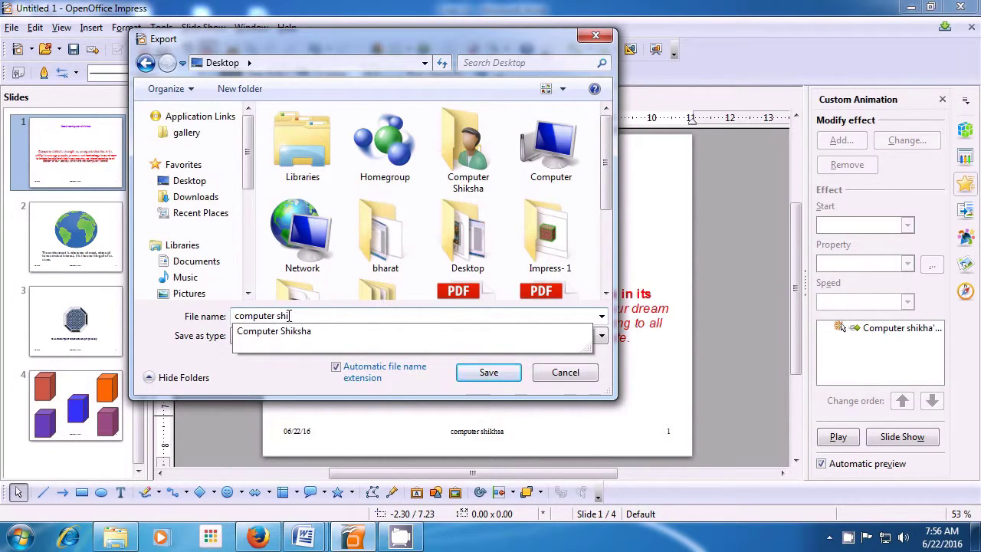
text(khsa1)
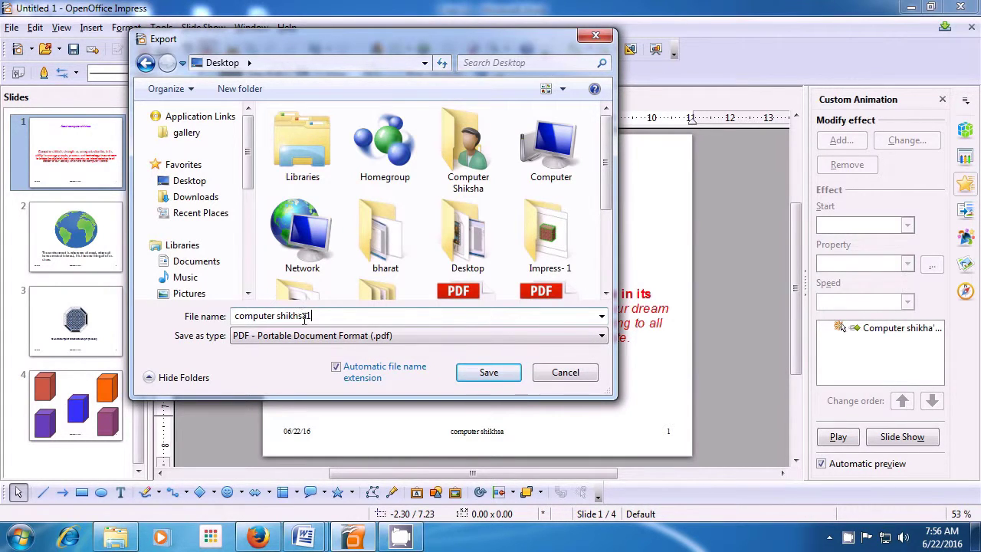
click(488, 372)
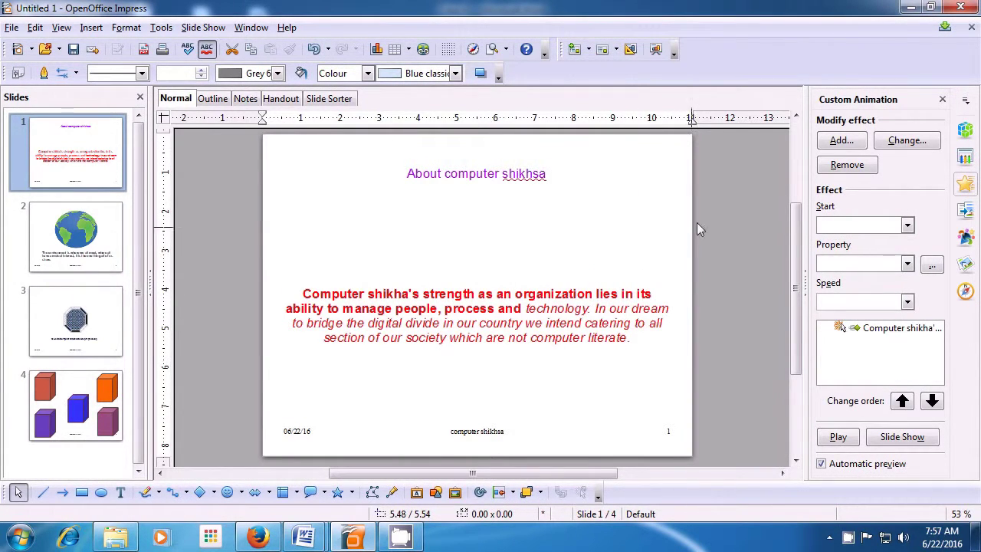
Minimise the open windows, open the computer shikhsa1 PDF from the desktop in Acrobat Reader and check its pages through the octagon page.
click(909, 10)
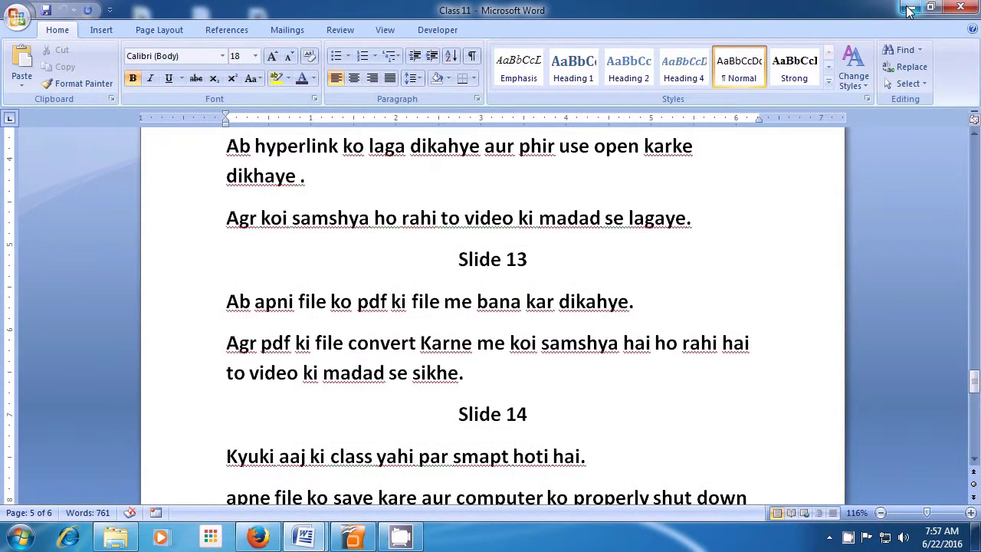
click(908, 9)
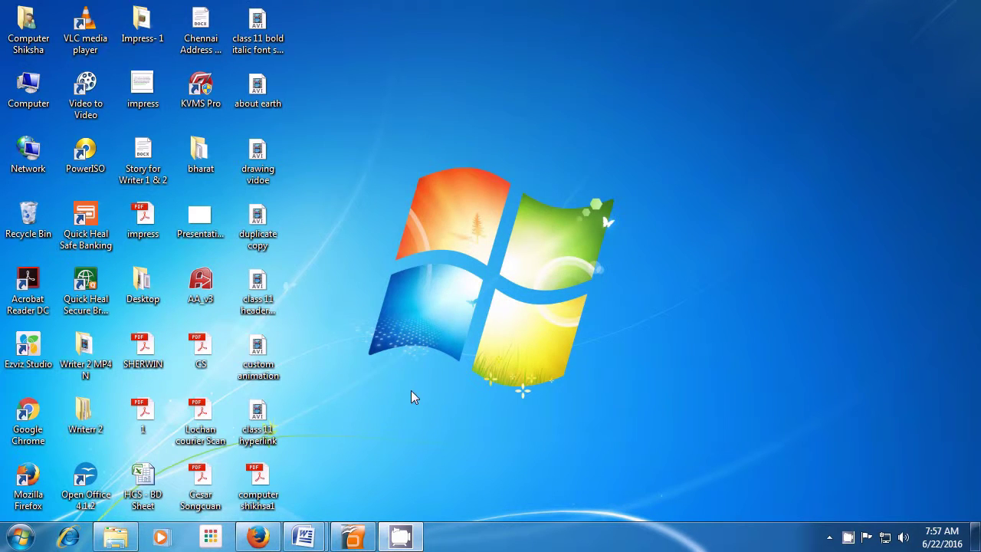
click(262, 487)
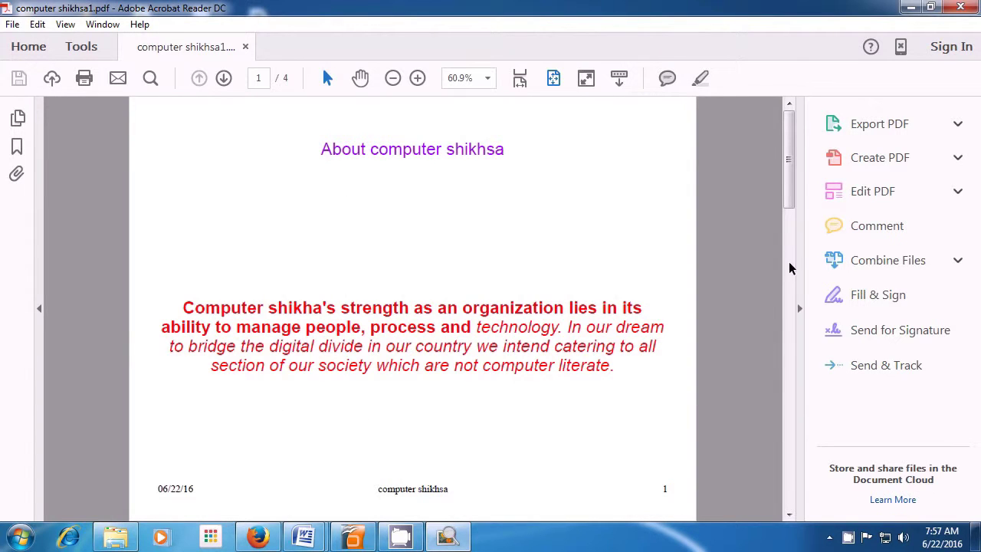
drag(792, 210, 793, 170)
click(793, 387)
scroll(416, 241, down, 10)
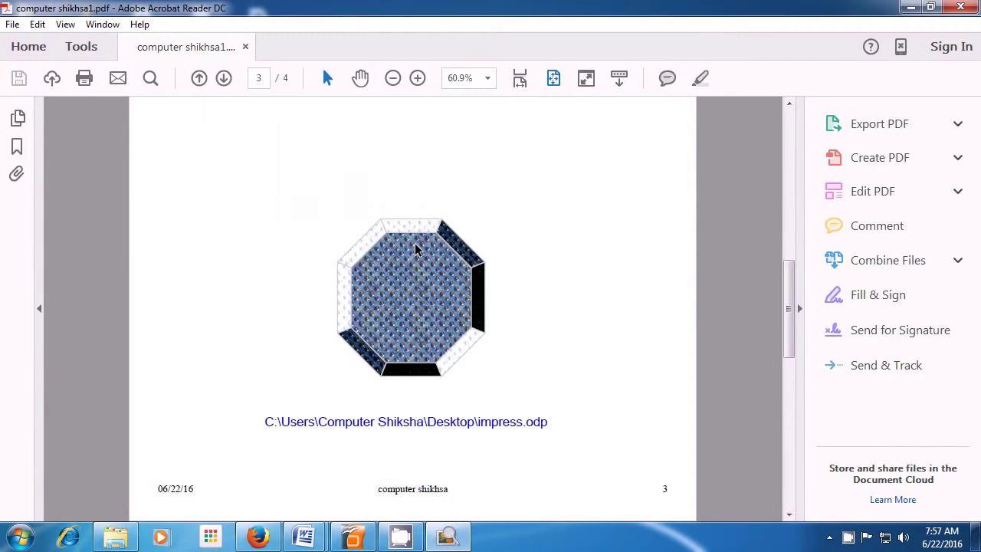